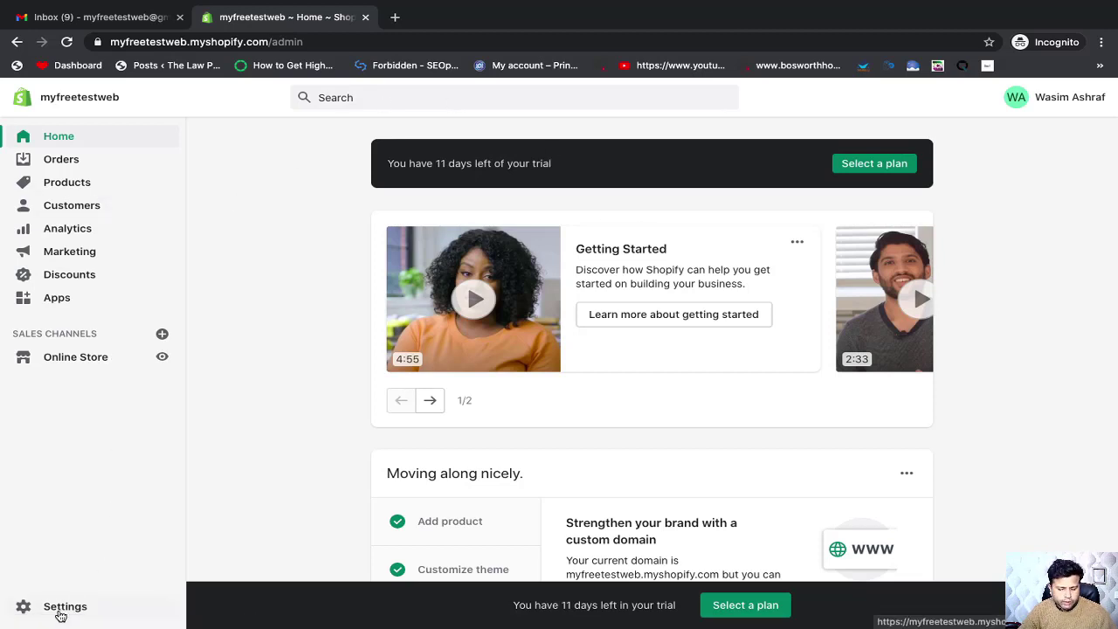
Step: Open the store's payment settings and review the sections on payment providers, alternative and manual methods, and payment capture
{"action": "left_click", "coordinate": [68, 610]}
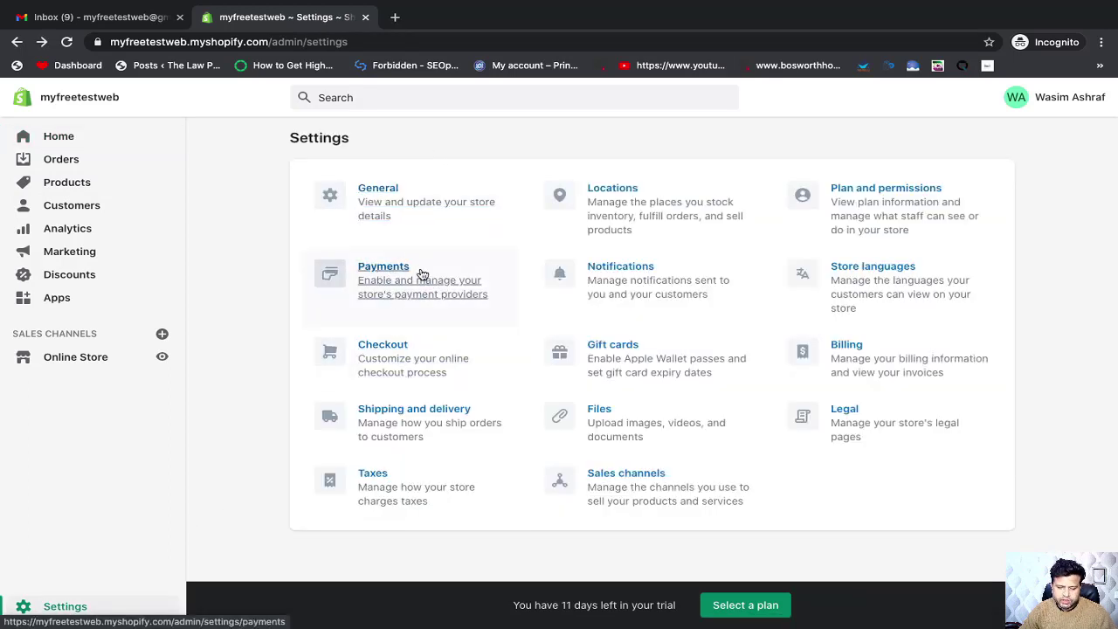
{"action": "left_click", "coordinate": [391, 293]}
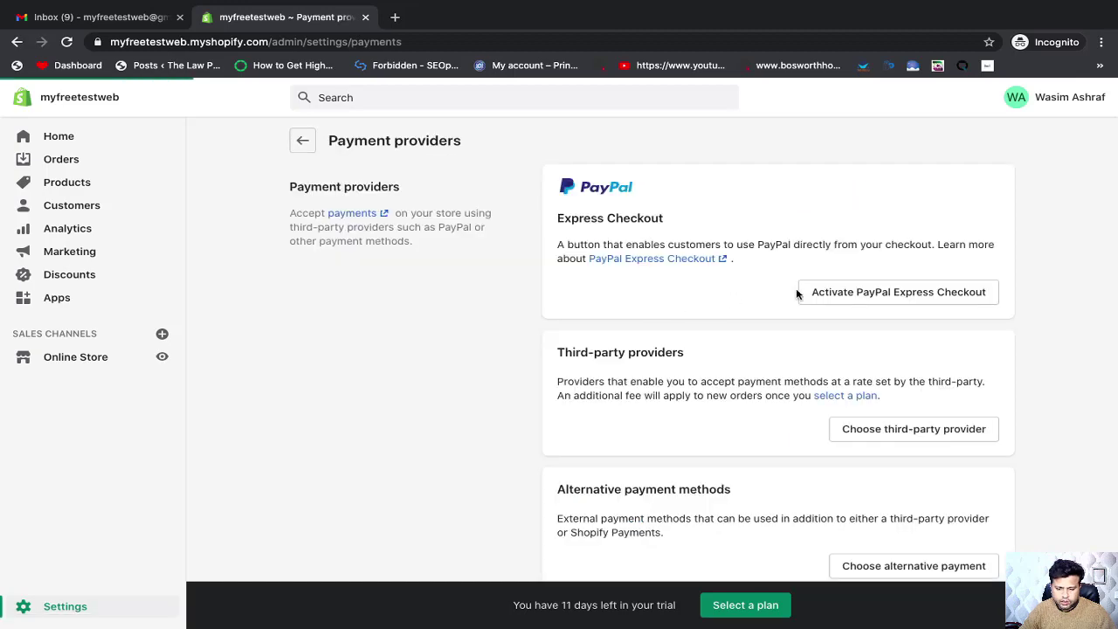
{"action": "scroll", "coordinate": [835, 289], "scroll_direction": "down", "scroll_amount": 1}
{"action": "scroll", "coordinate": [834, 289], "scroll_direction": "up", "scroll_amount": 1}
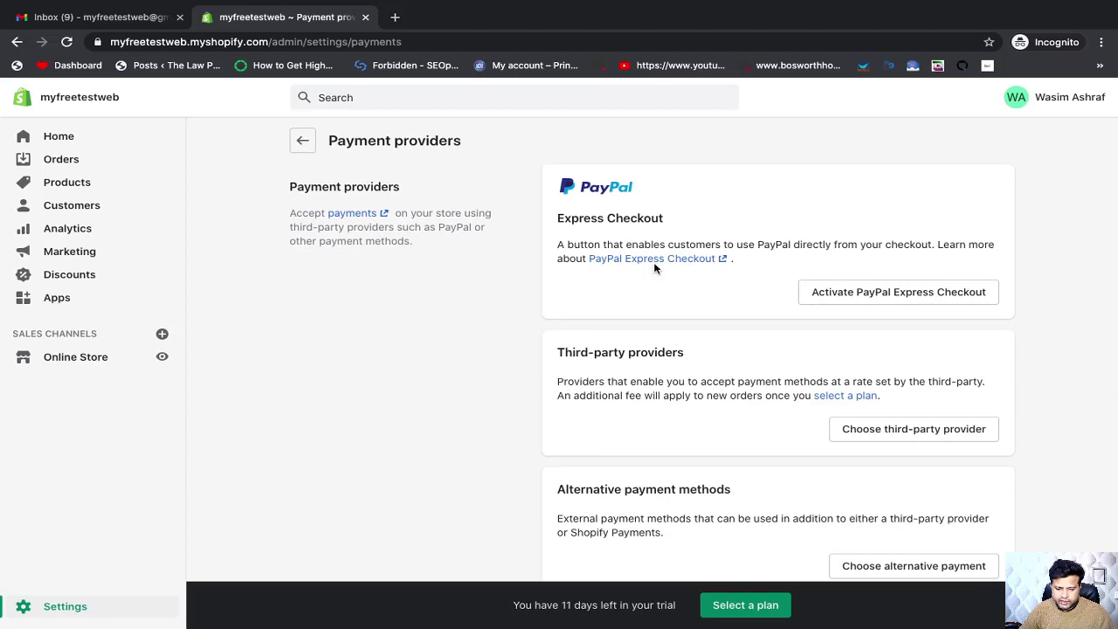
{"action": "scroll", "coordinate": [627, 217], "scroll_direction": "down", "scroll_amount": 1}
{"action": "scroll", "coordinate": [731, 284], "scroll_direction": "down", "scroll_amount": 2}
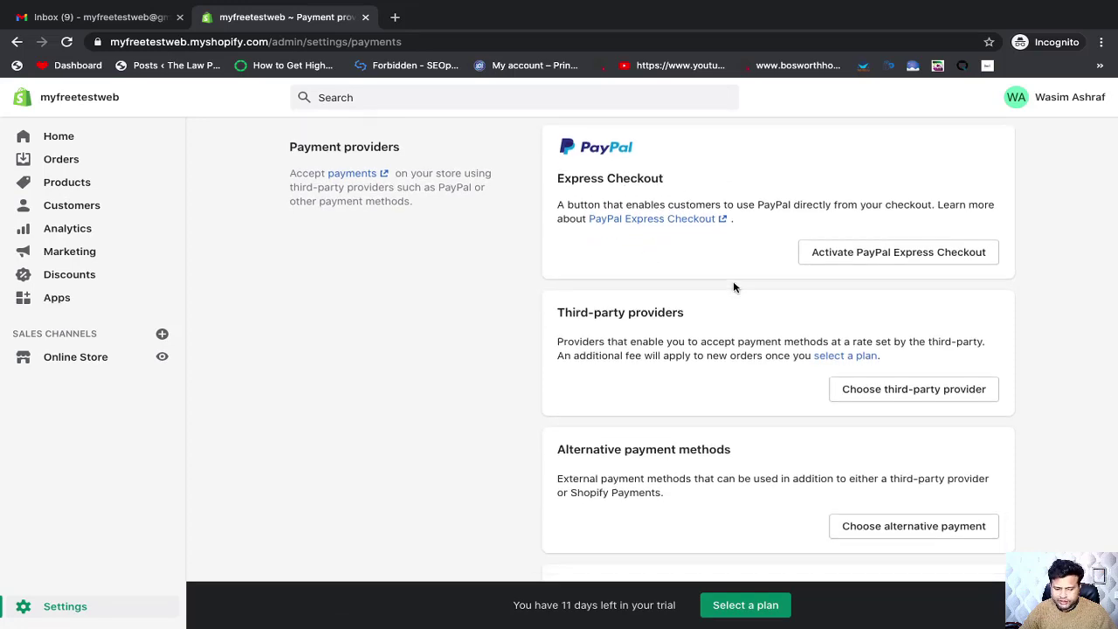
{"action": "scroll", "coordinate": [656, 252], "scroll_direction": "down", "scroll_amount": 2}
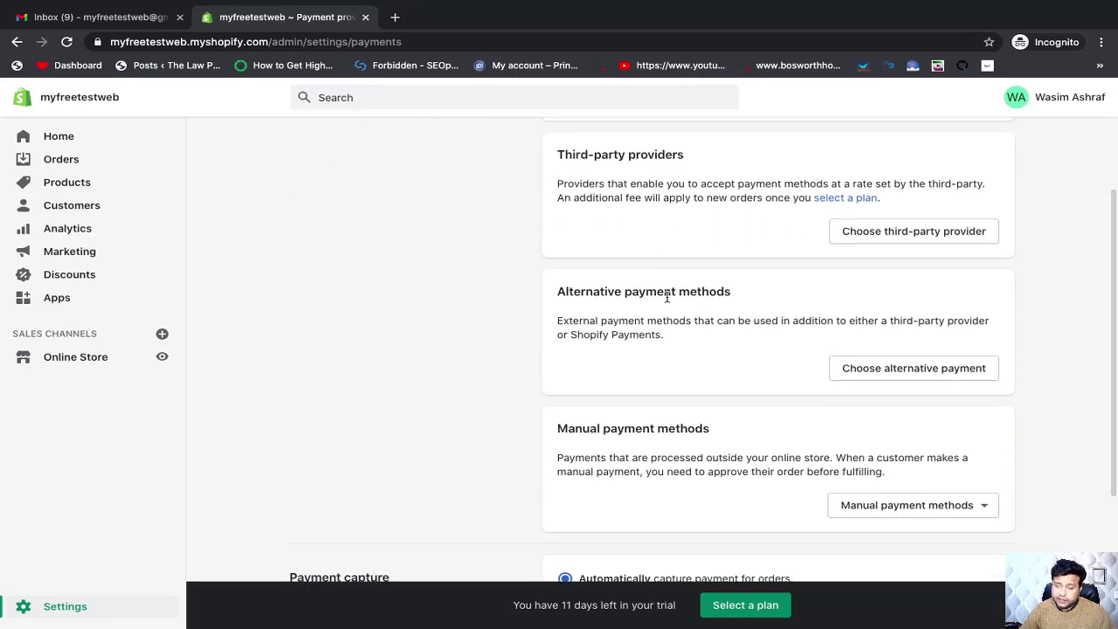
{"action": "scroll", "coordinate": [676, 314], "scroll_direction": "down", "scroll_amount": 2}
{"action": "scroll", "coordinate": [661, 326], "scroll_direction": "down", "scroll_amount": 2}
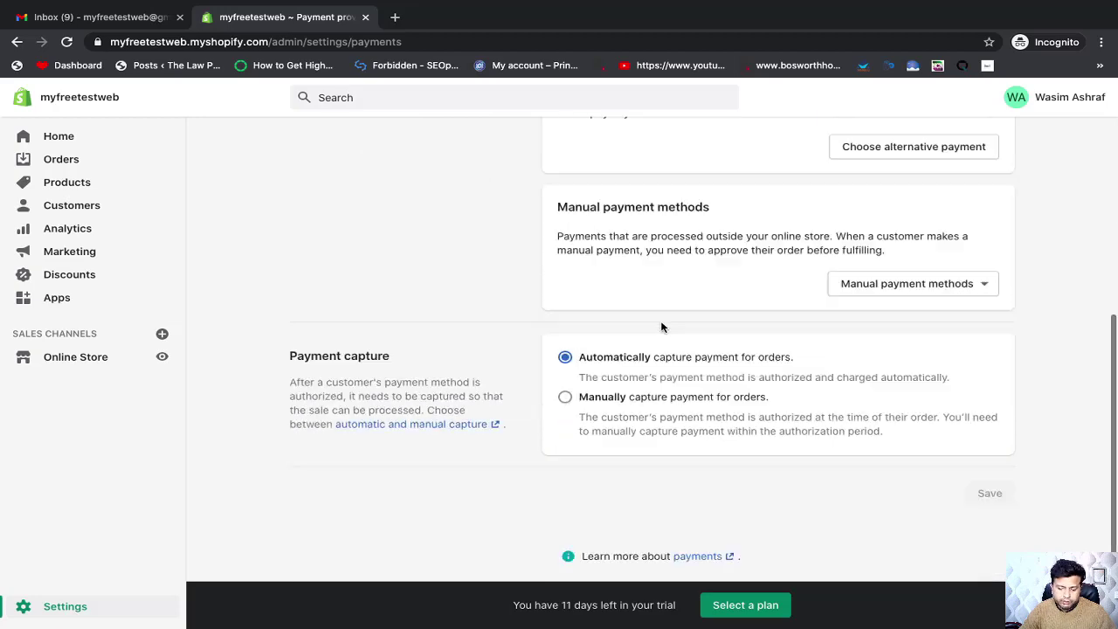
{"action": "scroll", "coordinate": [486, 276], "scroll_direction": "up", "scroll_amount": 2}
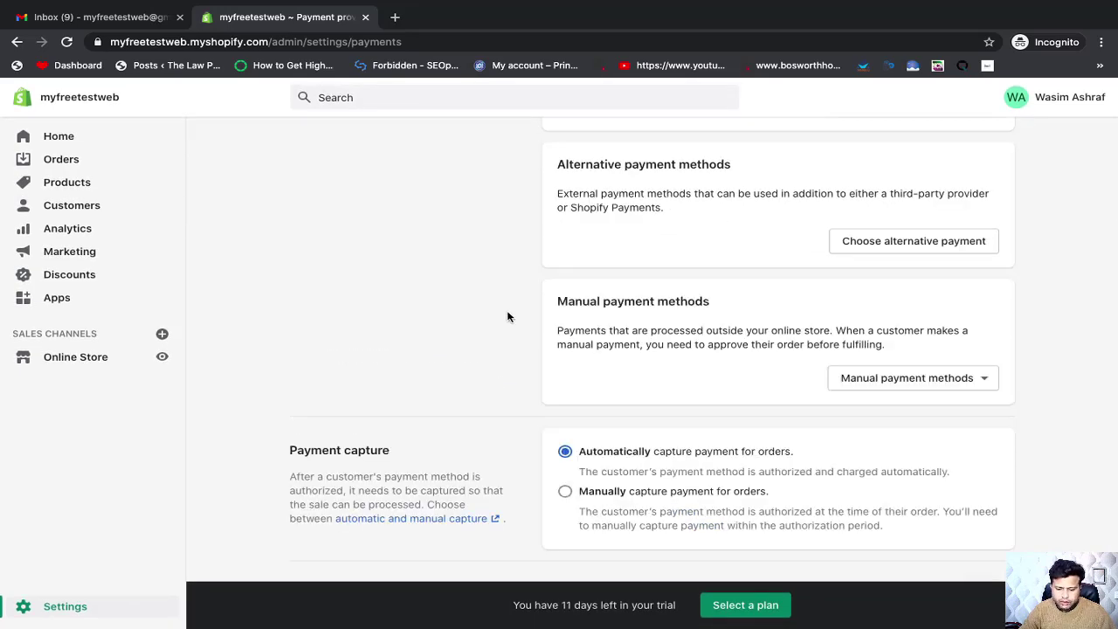
Step: Examine which manual payment methods can be added to the store, without choosing one
{"action": "scroll", "coordinate": [506, 317], "scroll_direction": "down", "scroll_amount": 1}
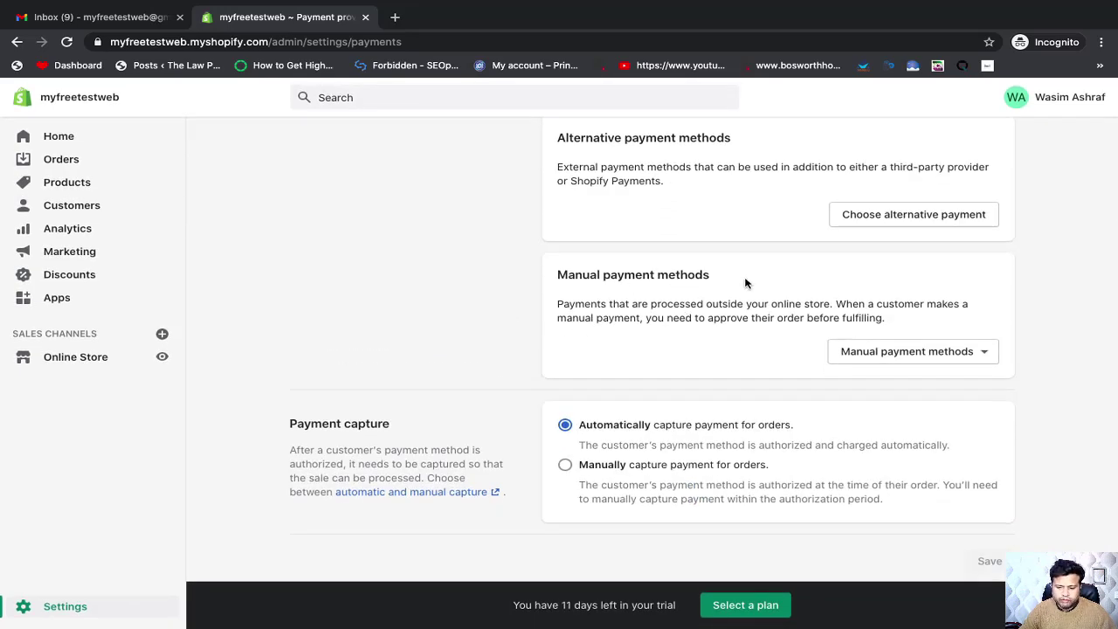
{"action": "left_click", "coordinate": [880, 359]}
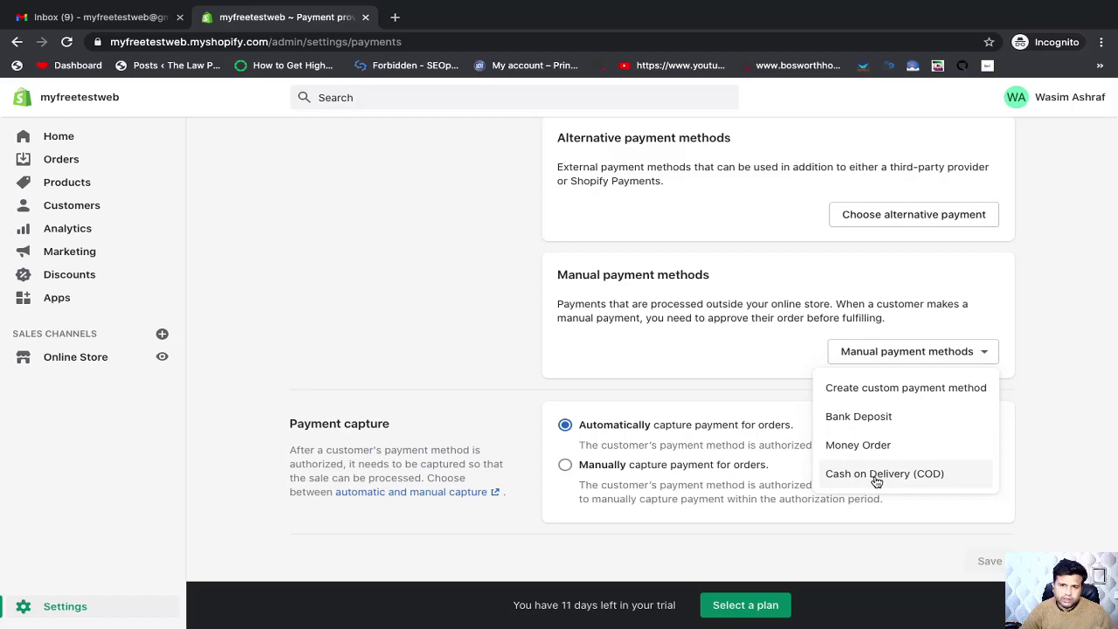
{"action": "left_click", "coordinate": [697, 358]}
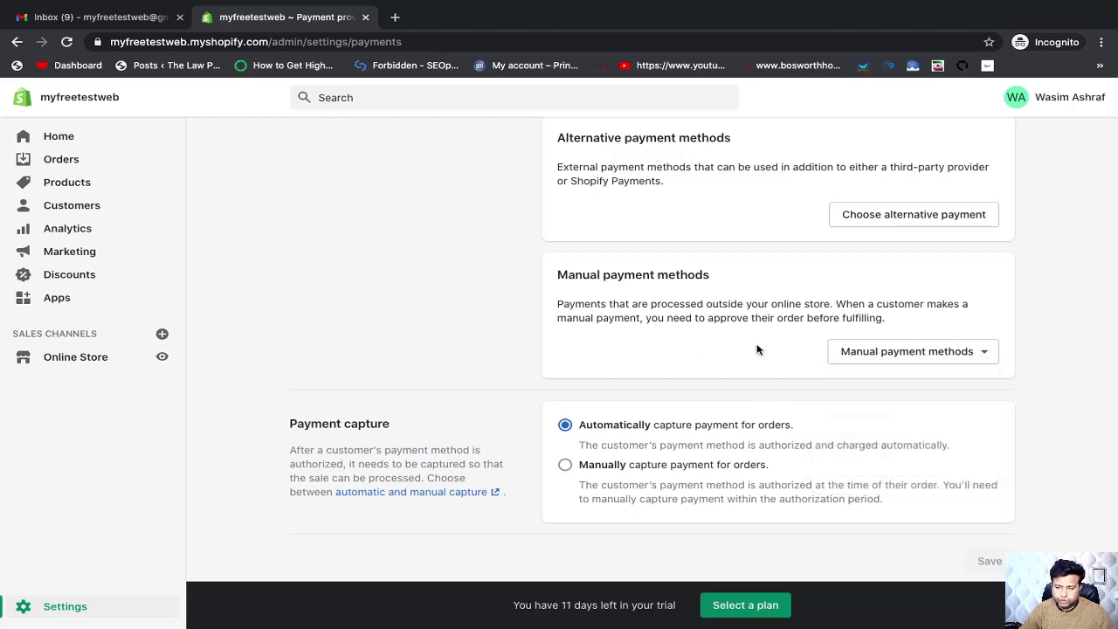
{"action": "scroll", "coordinate": [756, 349], "scroll_direction": "up", "scroll_amount": 5}
{"action": "scroll", "coordinate": [756, 349], "scroll_direction": "up", "scroll_amount": 2}
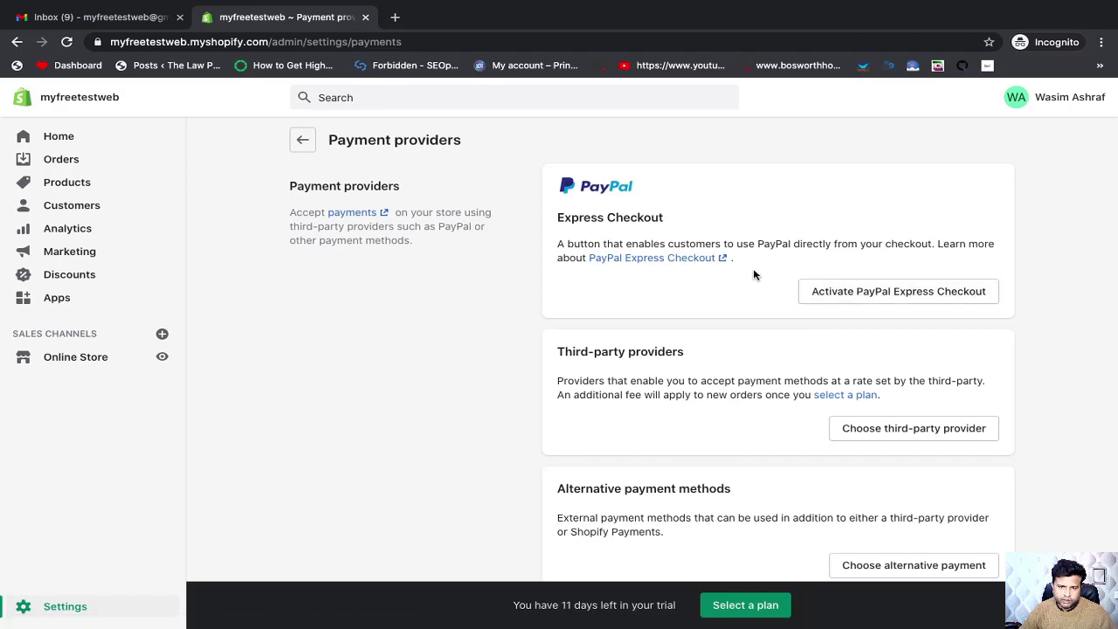
Step: Open the list of third-party payment providers and browse their country availability and supported cards
{"action": "scroll", "coordinate": [755, 279], "scroll_direction": "down", "scroll_amount": 3}
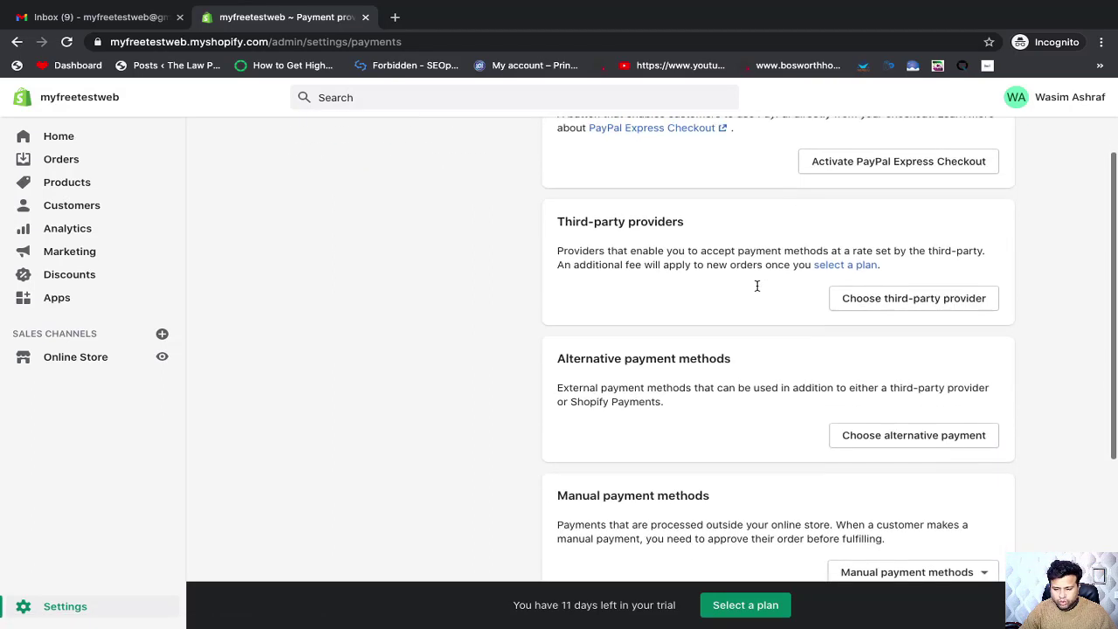
{"action": "left_click", "coordinate": [890, 296]}
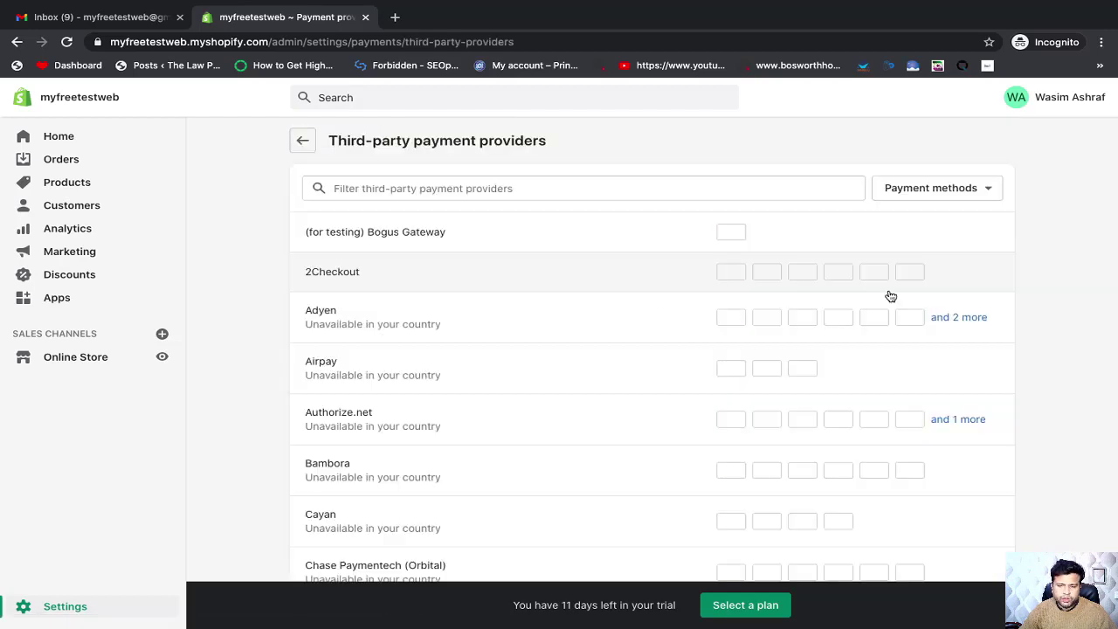
{"action": "scroll", "coordinate": [599, 362], "scroll_direction": "down", "scroll_amount": 1}
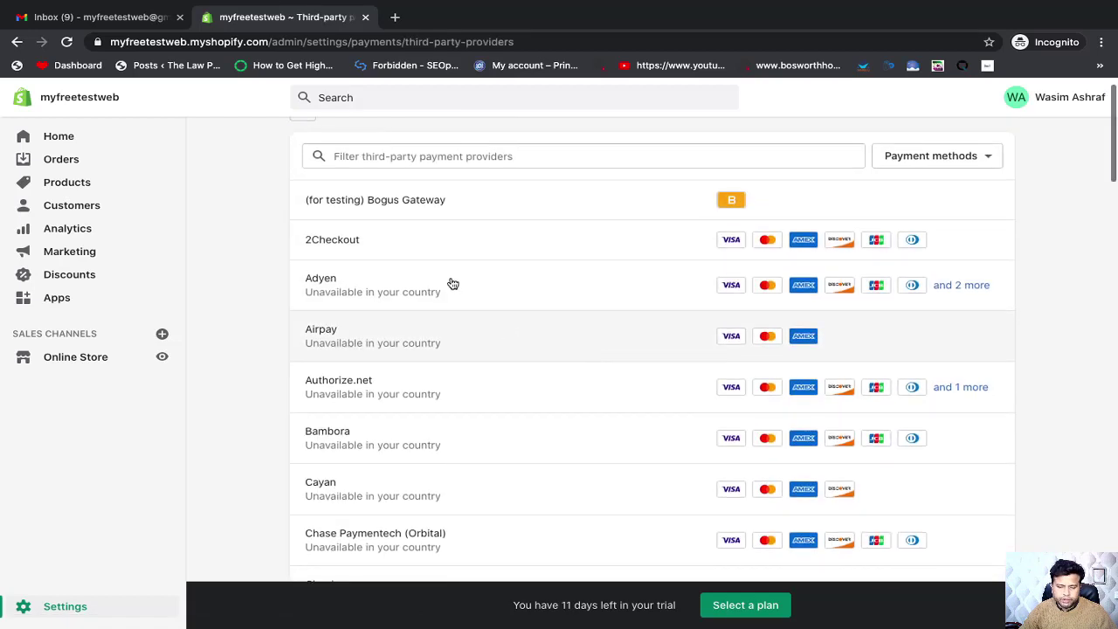
{"action": "scroll", "coordinate": [464, 320], "scroll_direction": "down", "scroll_amount": 3}
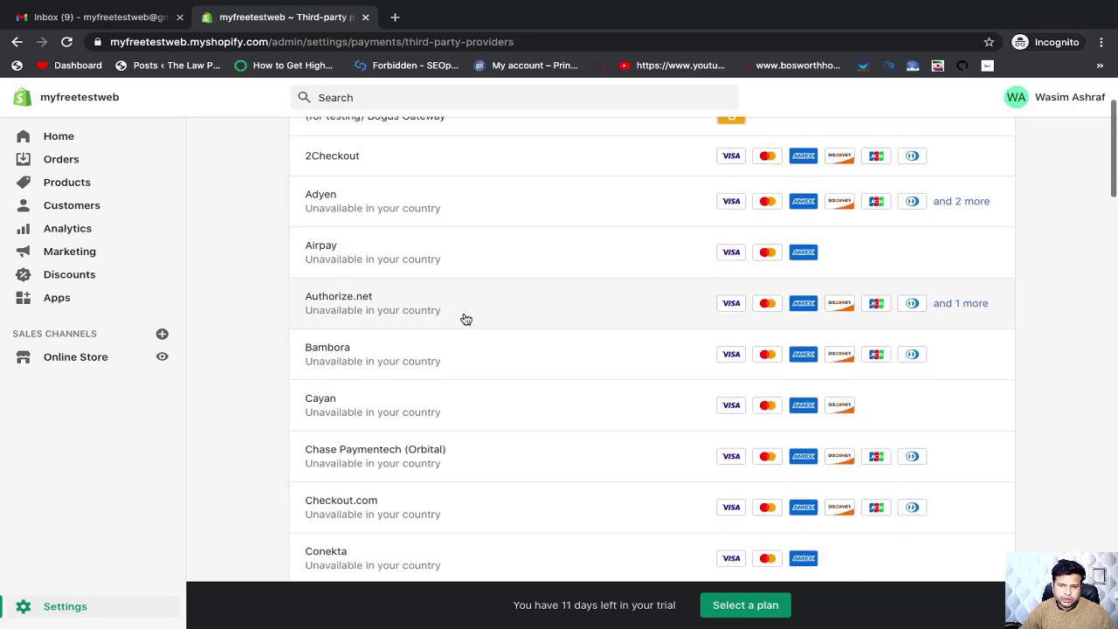
{"action": "scroll", "coordinate": [464, 317], "scroll_direction": "up", "scroll_amount": 1}
{"action": "scroll", "coordinate": [434, 270], "scroll_direction": "down", "scroll_amount": 5}
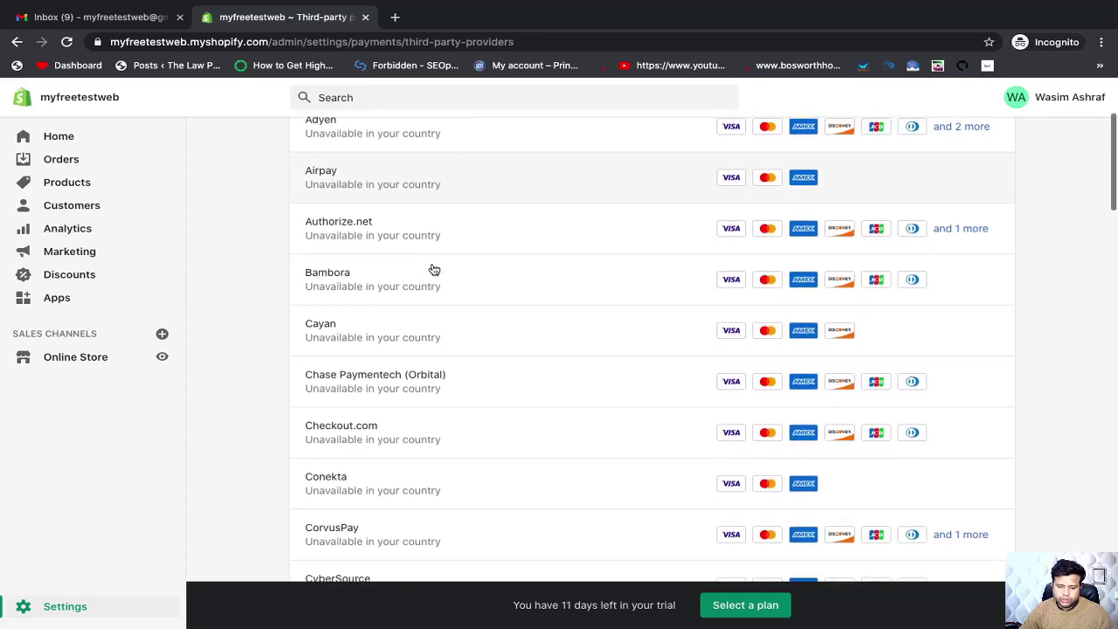
{"action": "scroll", "coordinate": [435, 270], "scroll_direction": "down", "scroll_amount": 12}
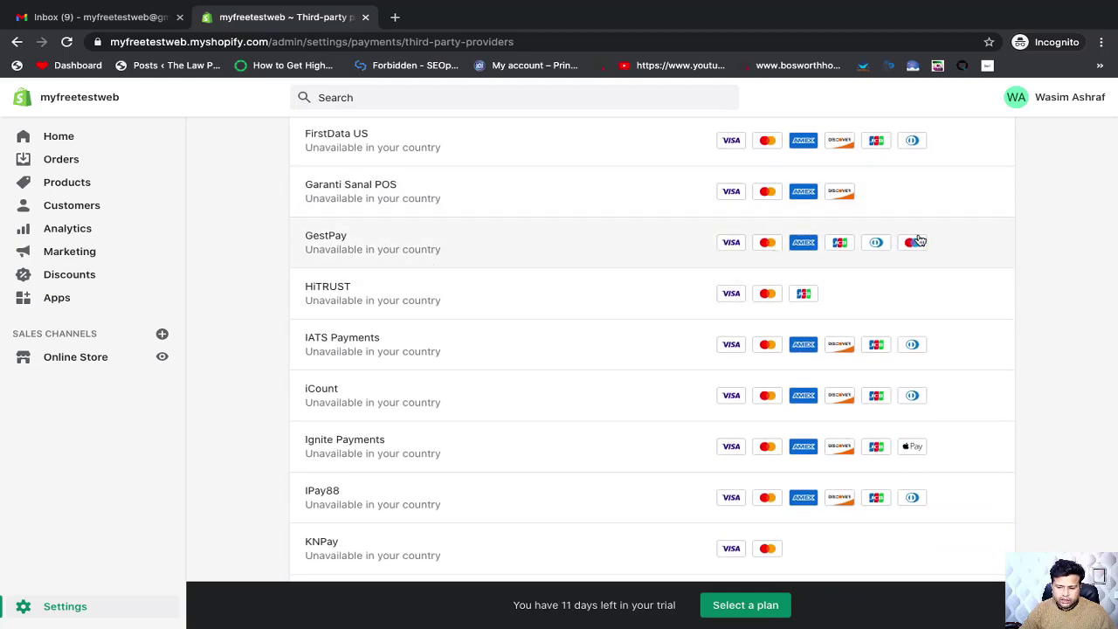
{"action": "scroll", "coordinate": [600, 357], "scroll_direction": "down", "scroll_amount": 2}
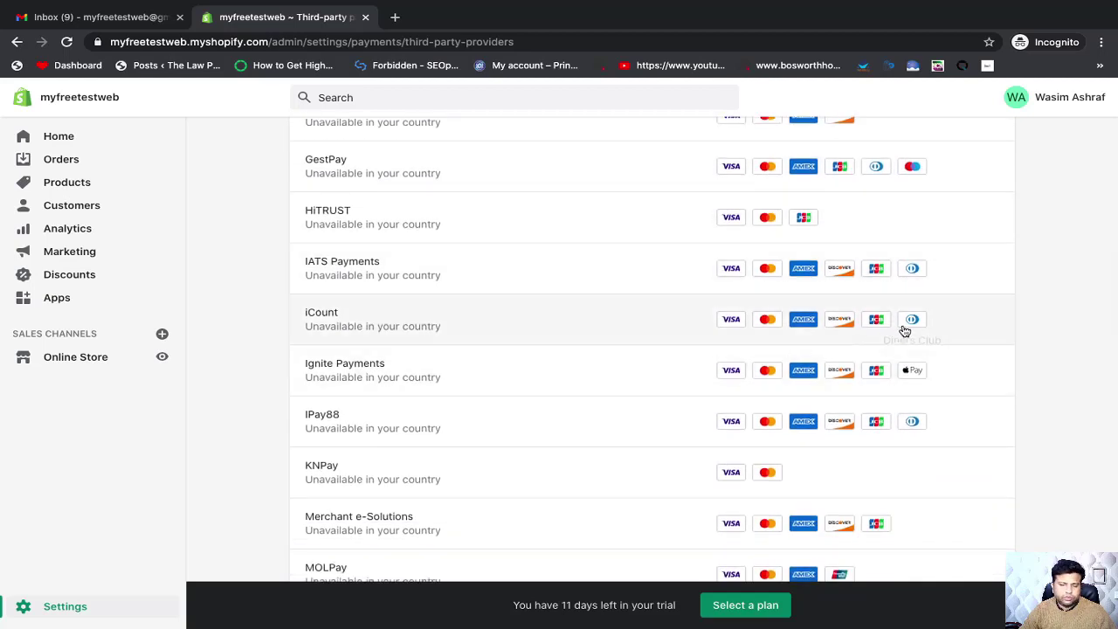
{"action": "scroll", "coordinate": [612, 399], "scroll_direction": "down", "scroll_amount": 4}
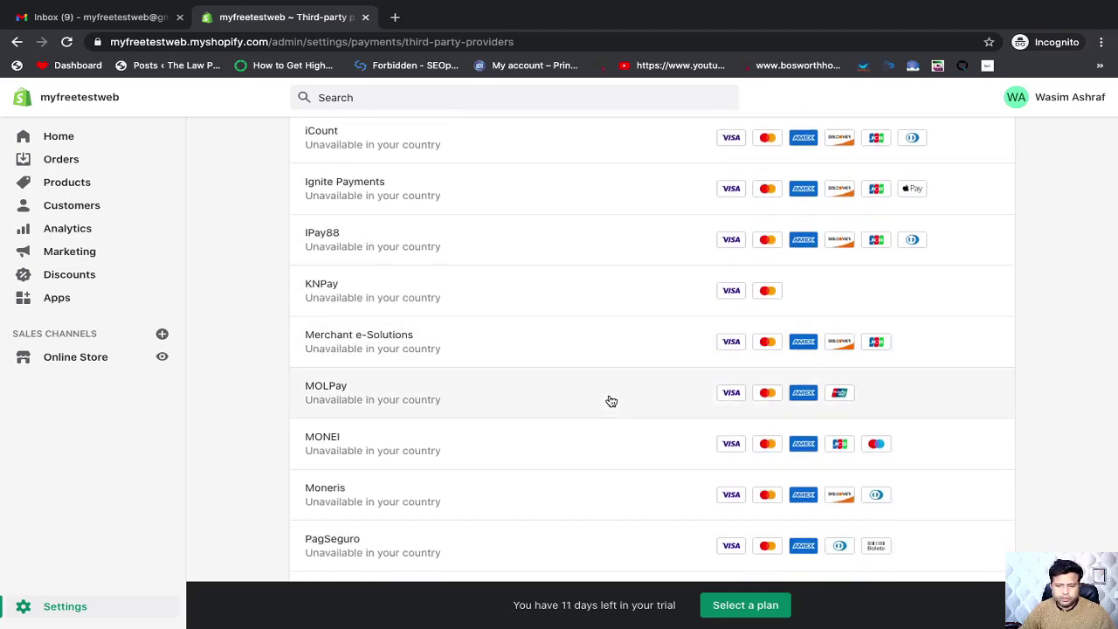
{"action": "scroll", "coordinate": [611, 401], "scroll_direction": "down", "scroll_amount": 3}
{"action": "scroll", "coordinate": [612, 401], "scroll_direction": "up", "scroll_amount": 10}
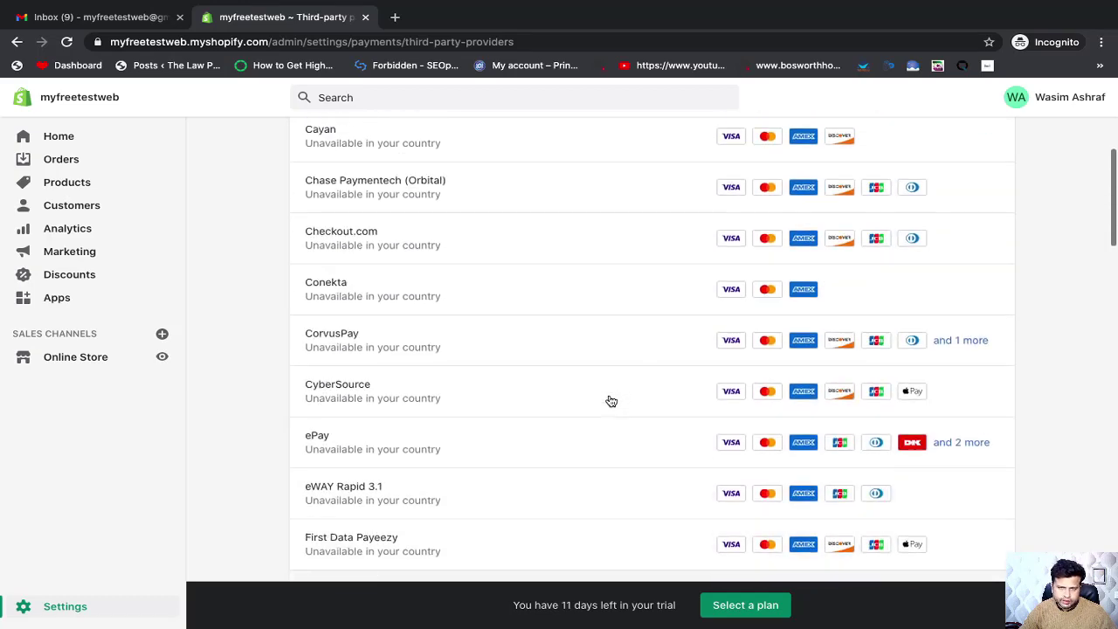
{"action": "scroll", "coordinate": [612, 401], "scroll_direction": "up", "scroll_amount": 6}
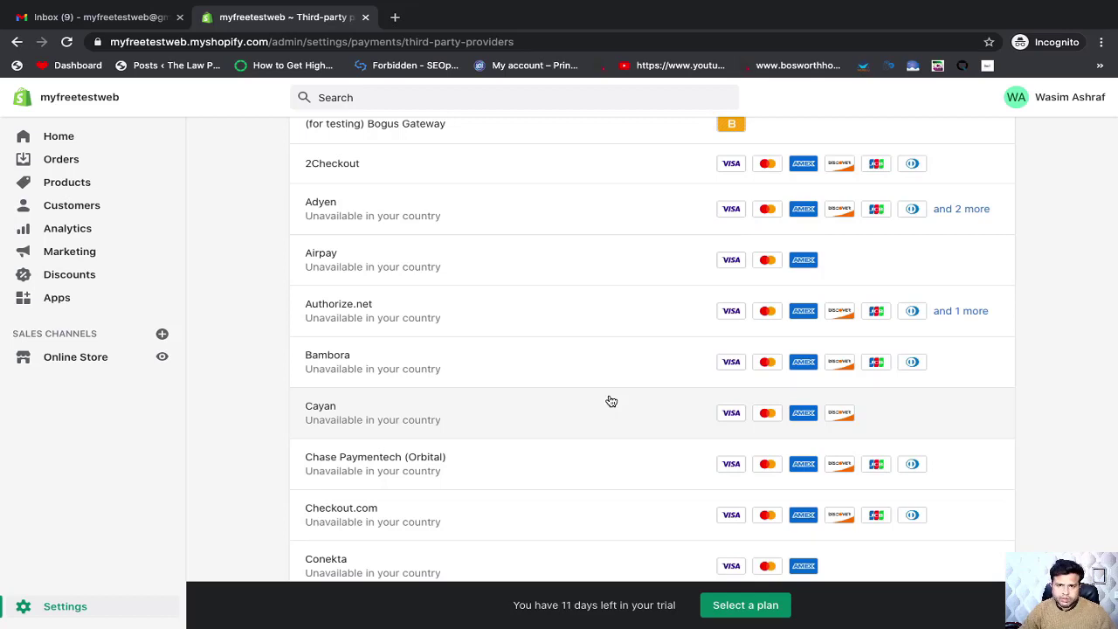
{"action": "scroll", "coordinate": [632, 340], "scroll_direction": "up", "scroll_amount": 2}
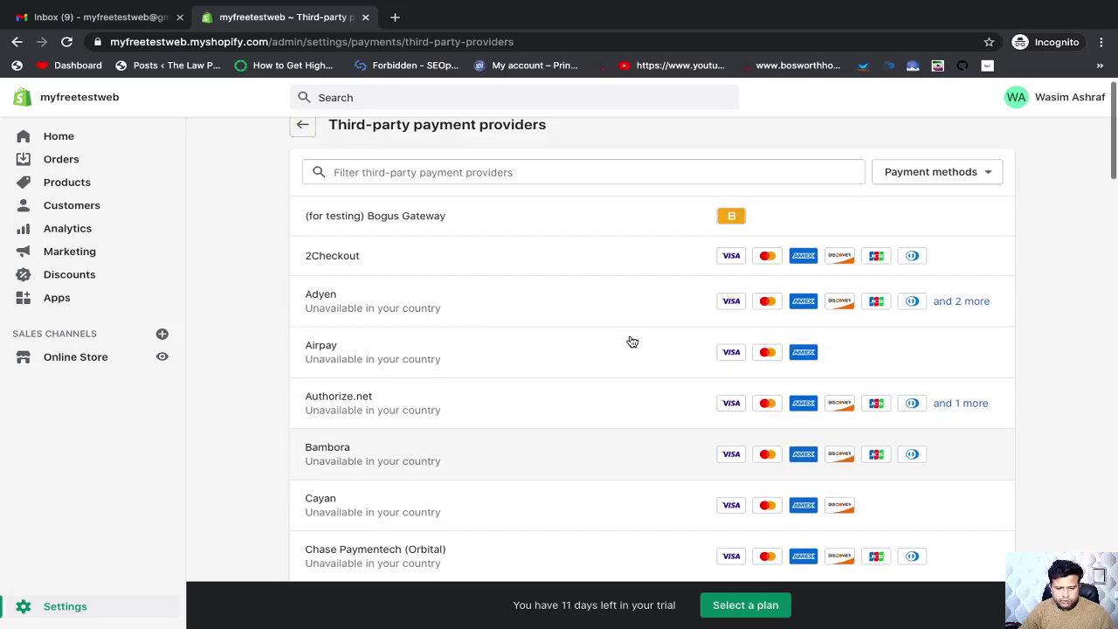
Step: Open the 2Checkout provider page and read its description and the first setup instructions
{"action": "left_click", "coordinate": [385, 255]}
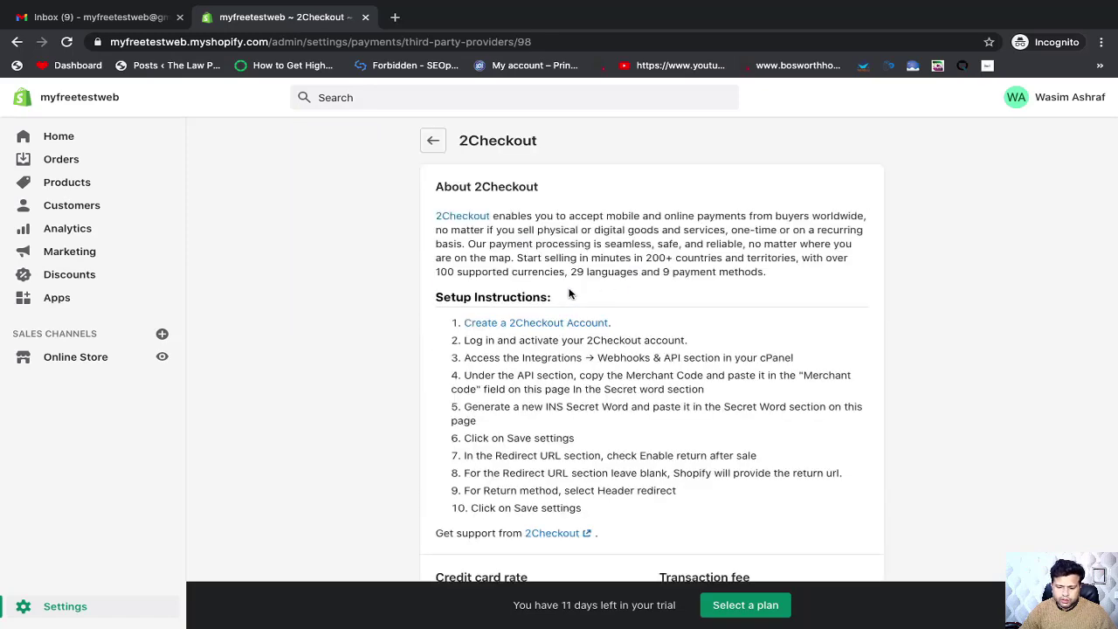
{"action": "scroll", "coordinate": [487, 225], "scroll_direction": "down", "scroll_amount": 1}
{"action": "scroll", "coordinate": [486, 219], "scroll_direction": "up", "scroll_amount": 1}
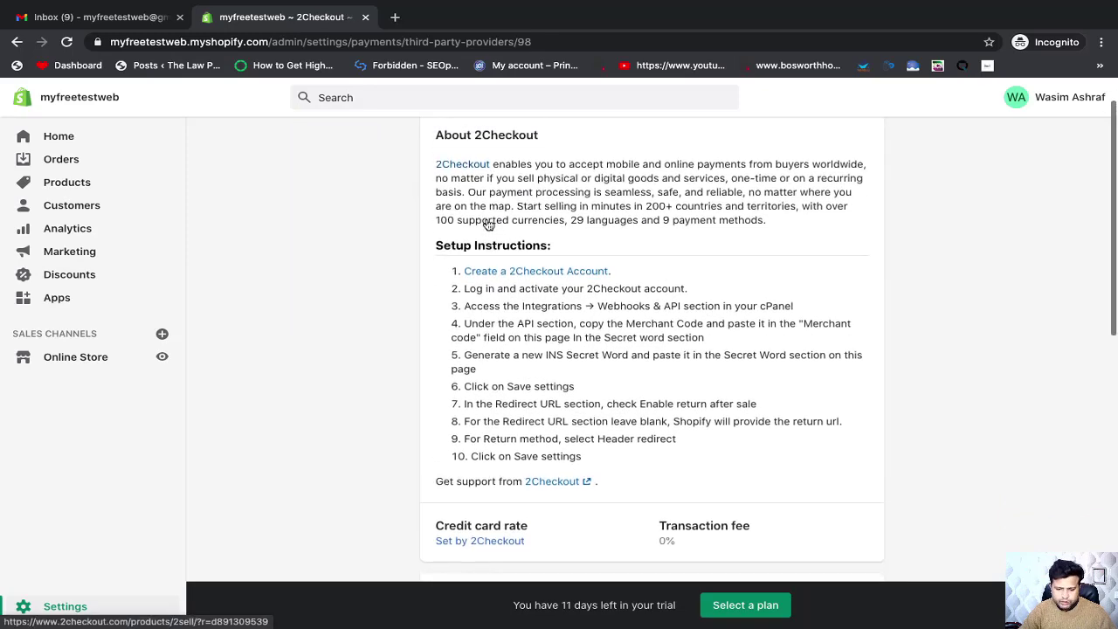
{"action": "triple_click", "coordinate": [518, 168]}
{"action": "scroll", "coordinate": [524, 166], "scroll_direction": "down", "scroll_amount": 2}
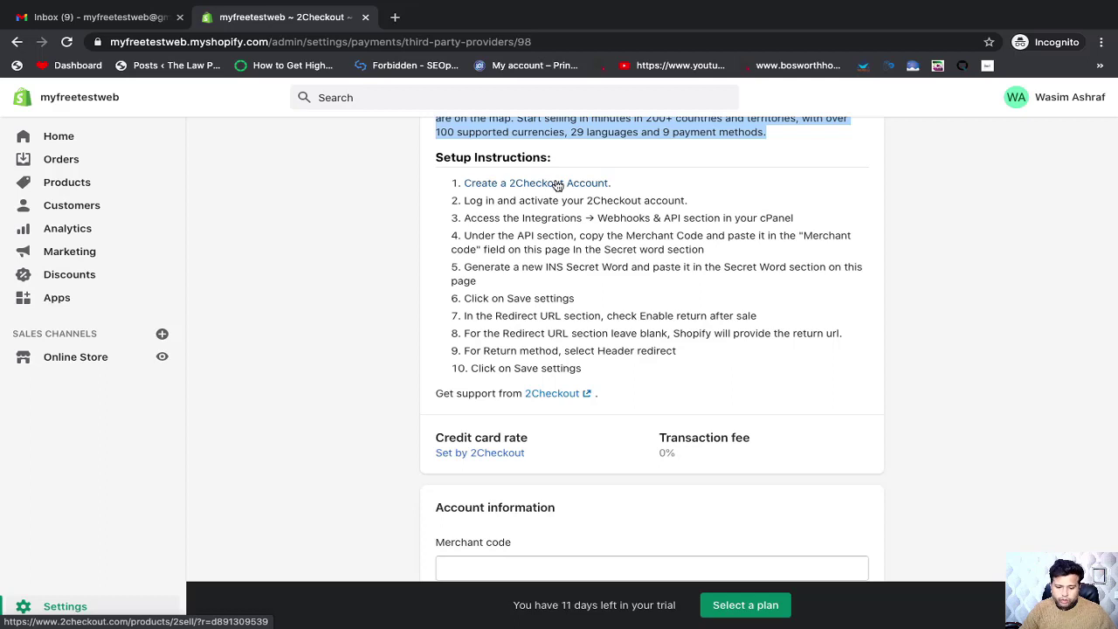
{"action": "left_click_drag", "start_coordinate": [467, 203], "coordinate": [683, 201]}
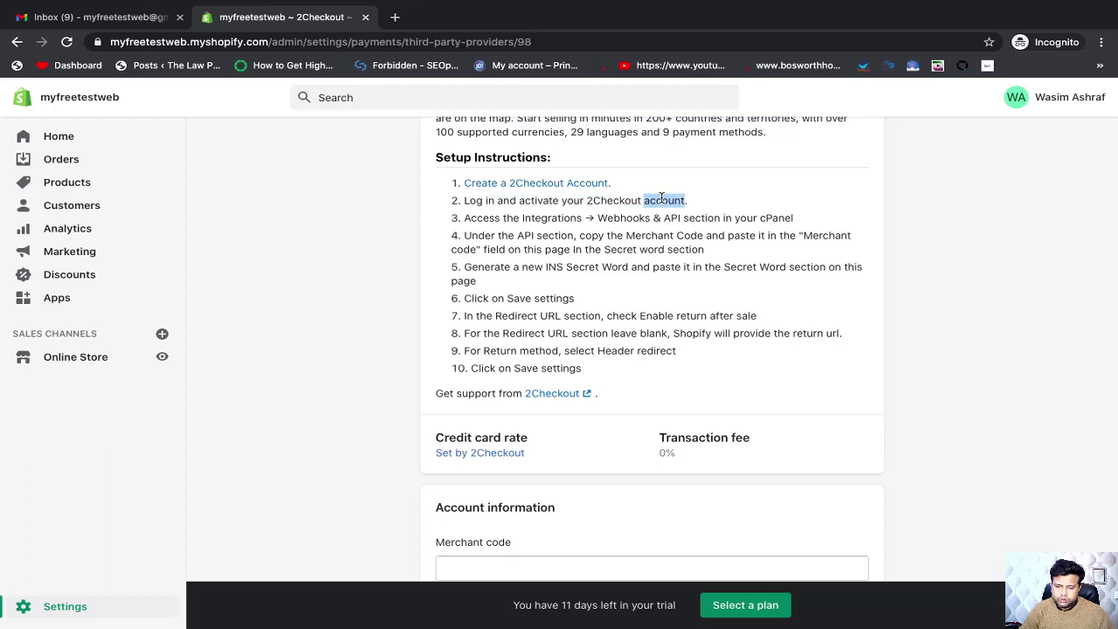
{"action": "triple_click", "coordinate": [663, 199]}
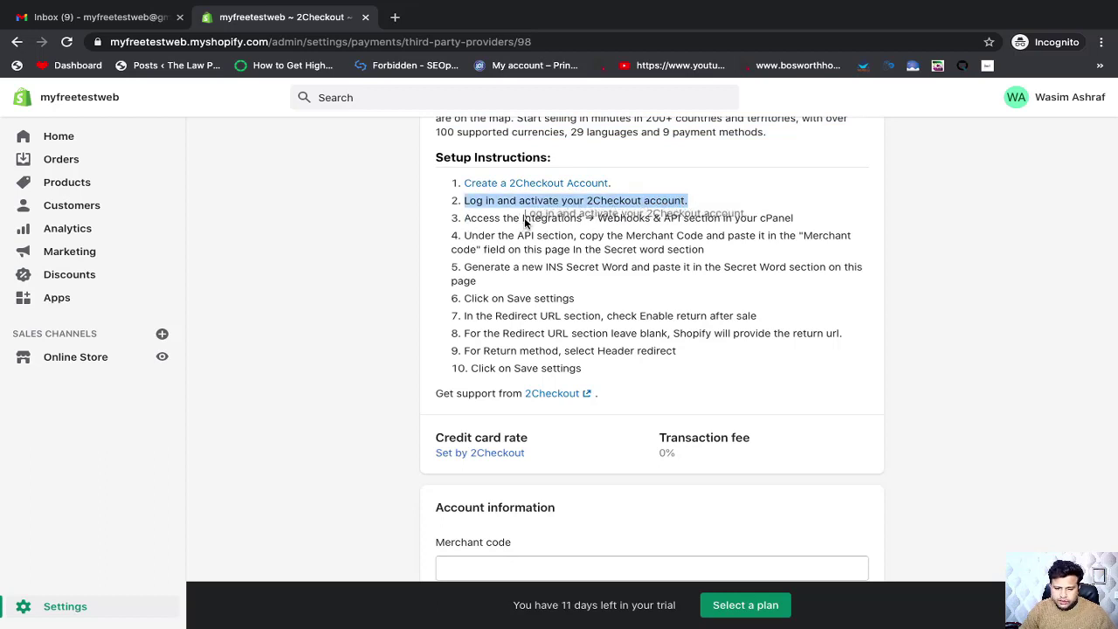
{"action": "double_click", "coordinate": [574, 220]}
{"action": "left_click", "coordinate": [630, 219]}
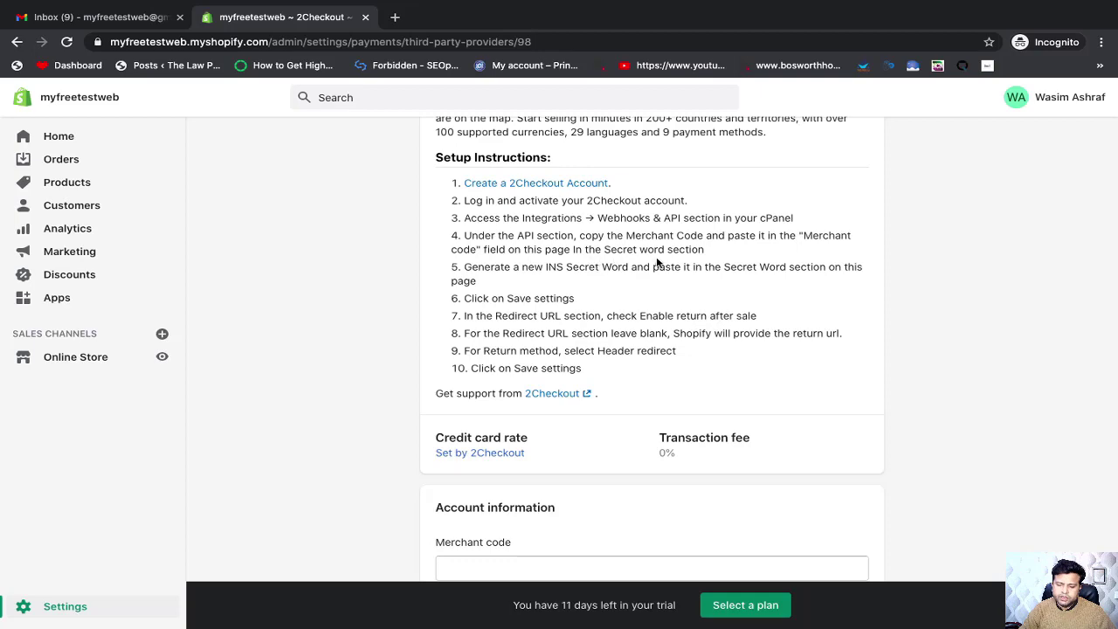
Step: Examine 2Checkout's account information fields for merchant code and secret word alongside the remaining setup instructions
{"action": "scroll", "coordinate": [670, 262], "scroll_direction": "down", "scroll_amount": 3}
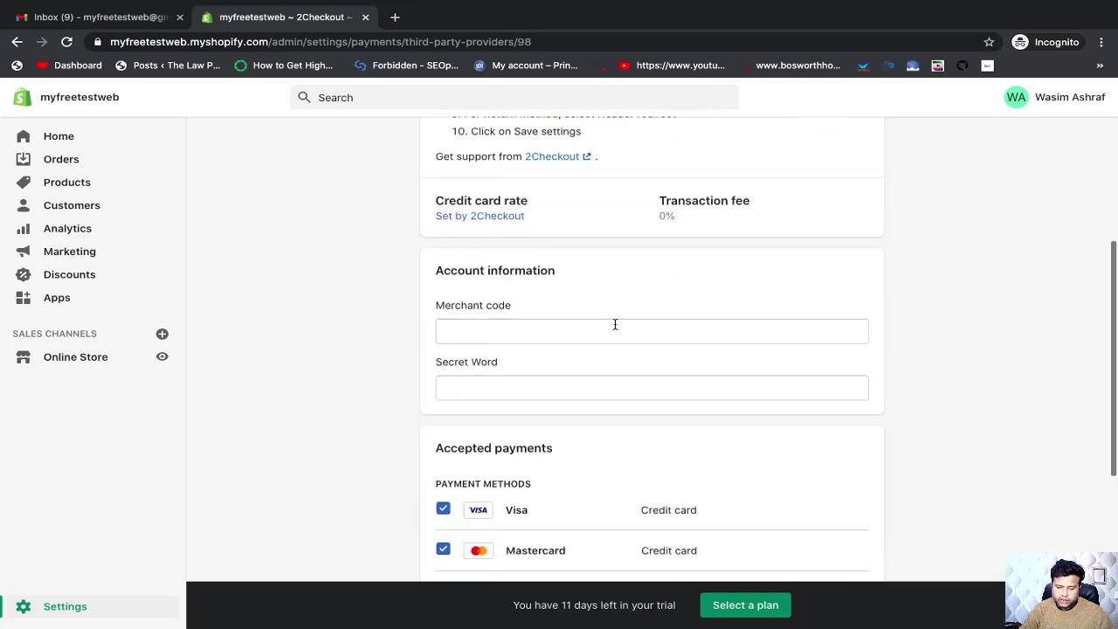
{"action": "left_click", "coordinate": [534, 329]}
{"action": "left_click", "coordinate": [328, 288]}
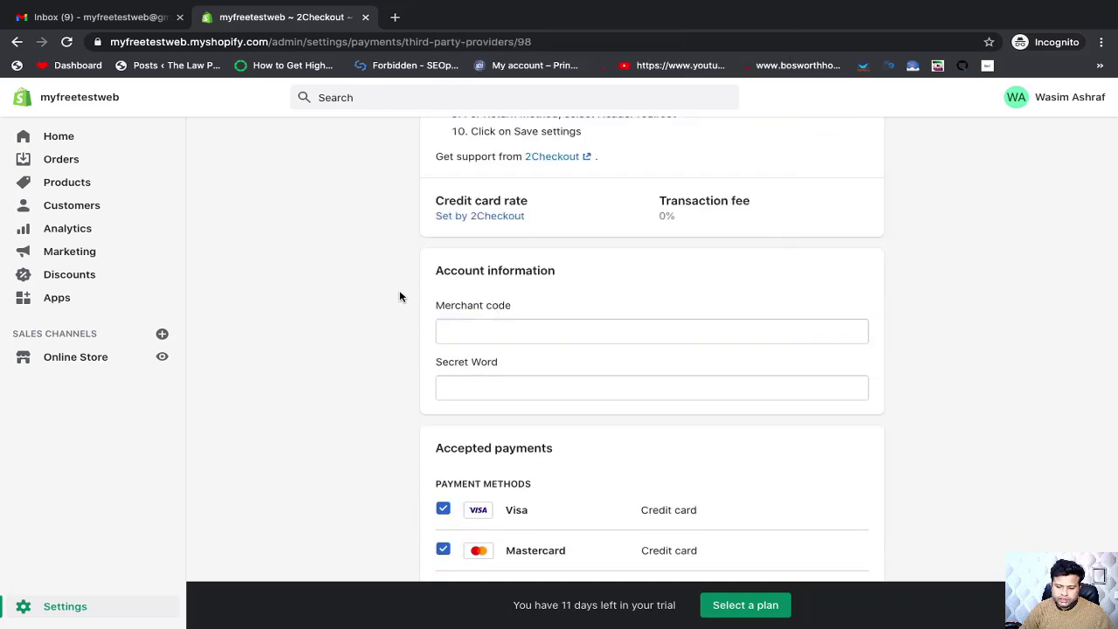
{"action": "scroll", "coordinate": [399, 294], "scroll_direction": "up", "scroll_amount": 3}
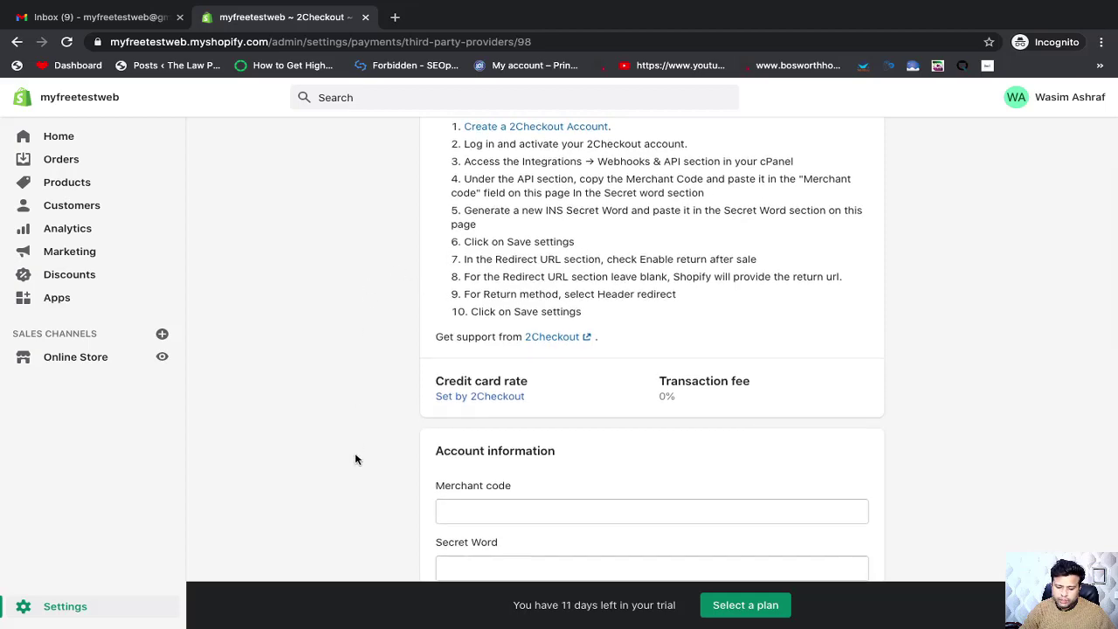
{"action": "scroll", "coordinate": [367, 457], "scroll_direction": "down", "scroll_amount": 1}
{"action": "scroll", "coordinate": [360, 407], "scroll_direction": "up", "scroll_amount": 2}
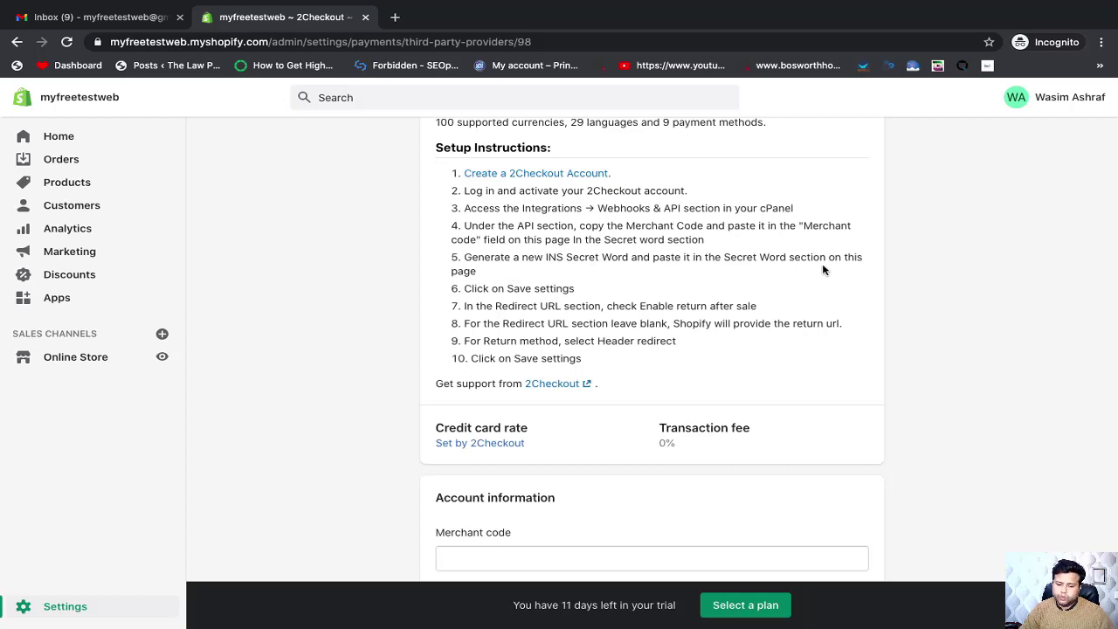
{"action": "scroll", "coordinate": [856, 340], "scroll_direction": "down", "scroll_amount": 1}
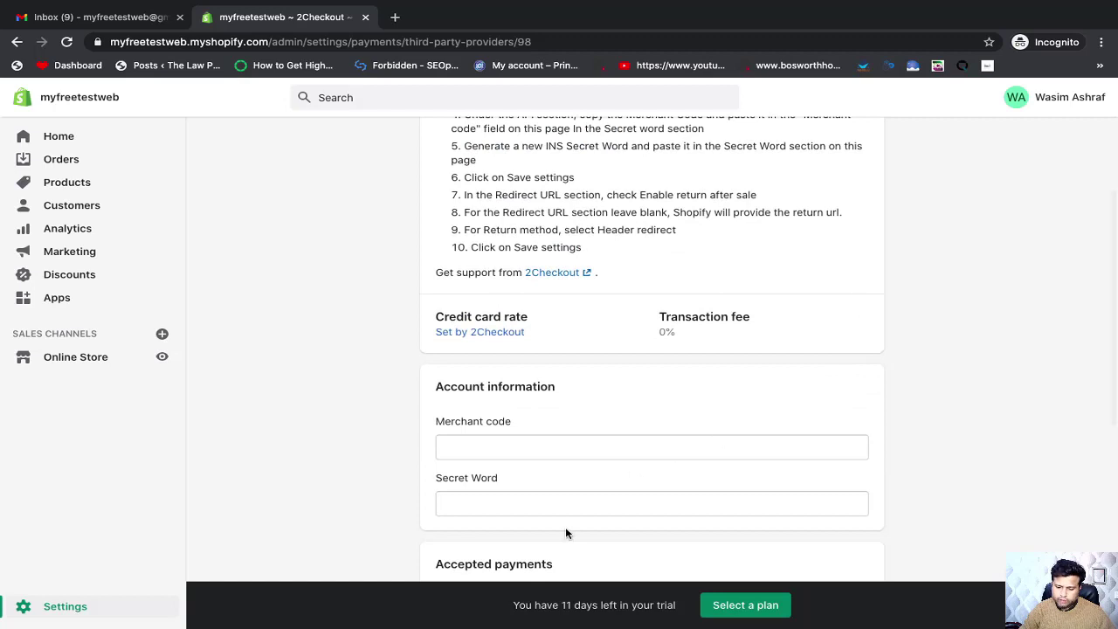
{"action": "scroll", "coordinate": [771, 400], "scroll_direction": "up", "scroll_amount": 1}
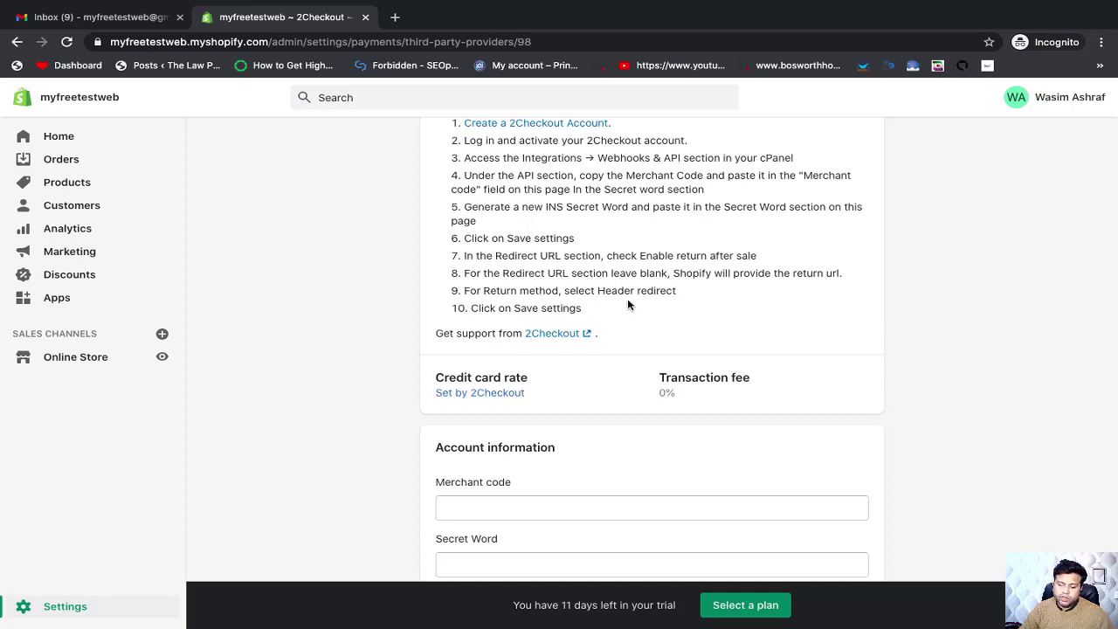
{"action": "scroll", "coordinate": [719, 312], "scroll_direction": "up", "scroll_amount": 3}
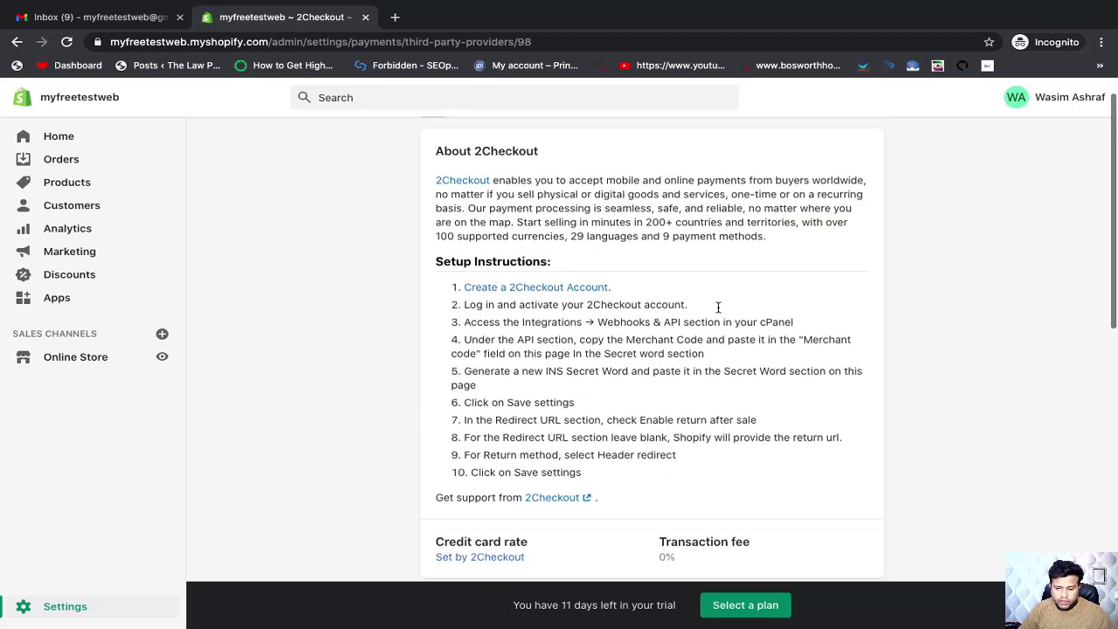
Step: Review 2Checkout's accepted payment methods and test mode option, then return to its setup instructions
{"action": "scroll", "coordinate": [719, 312], "scroll_direction": "down", "scroll_amount": 8}
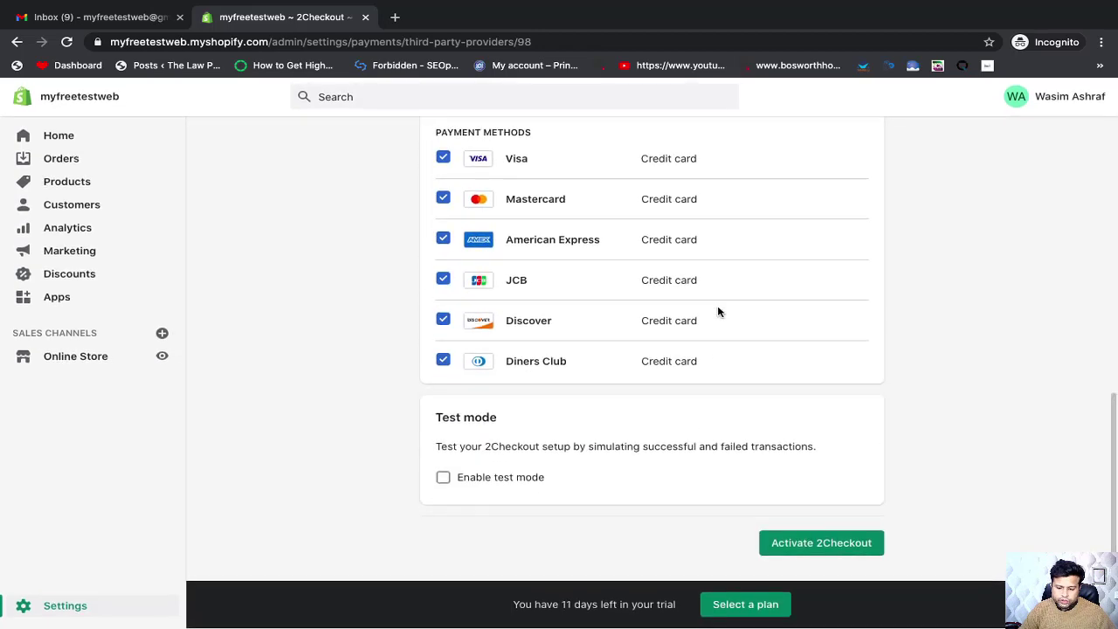
{"action": "scroll", "coordinate": [719, 312], "scroll_direction": "up", "scroll_amount": 6}
{"action": "scroll", "coordinate": [719, 312], "scroll_direction": "up", "scroll_amount": 3}
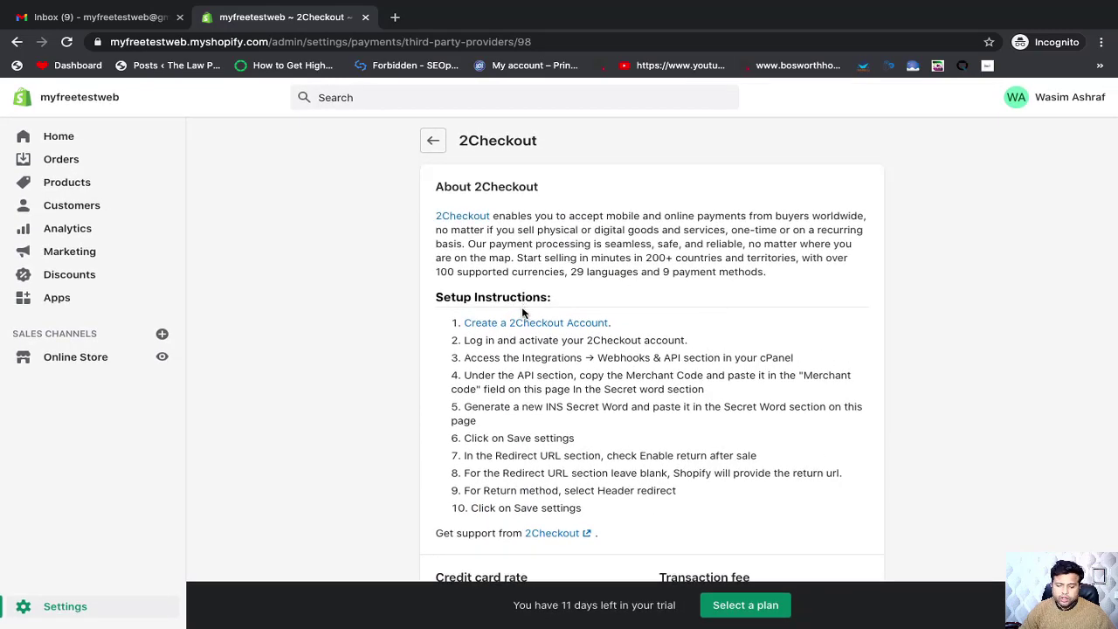
Step: Open Google in a new browser tab and search for "shopify 2checkout setup"
{"action": "left_click", "coordinate": [395, 18]}
{"action": "type", "text": "g"}
{"action": "key", "text": "Return"}
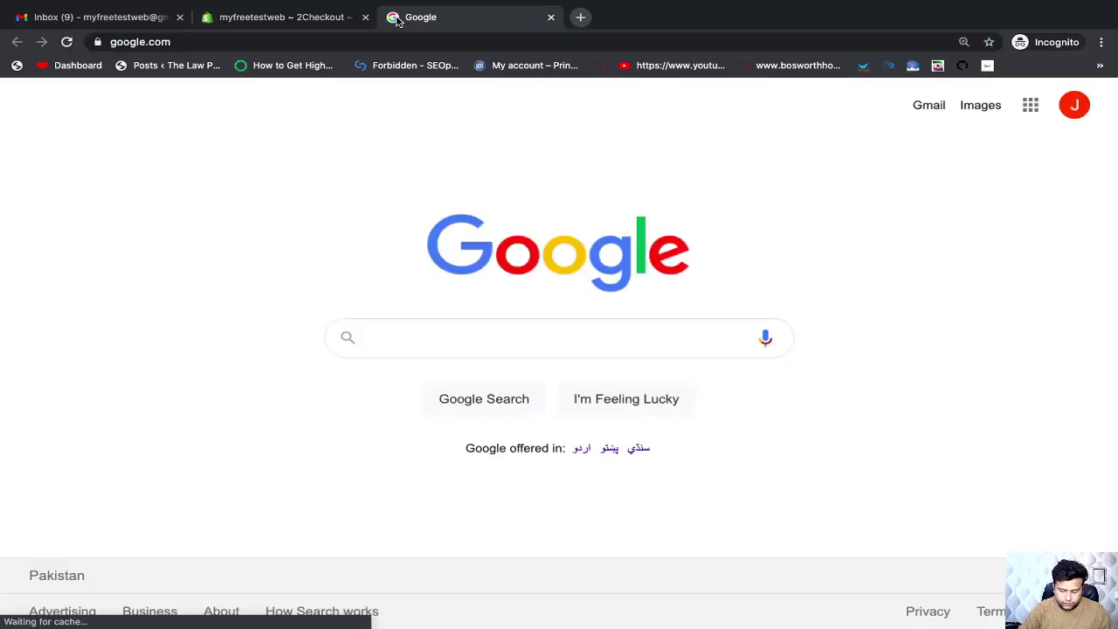
{"action": "type", "text": "SHopify 2chckout"}
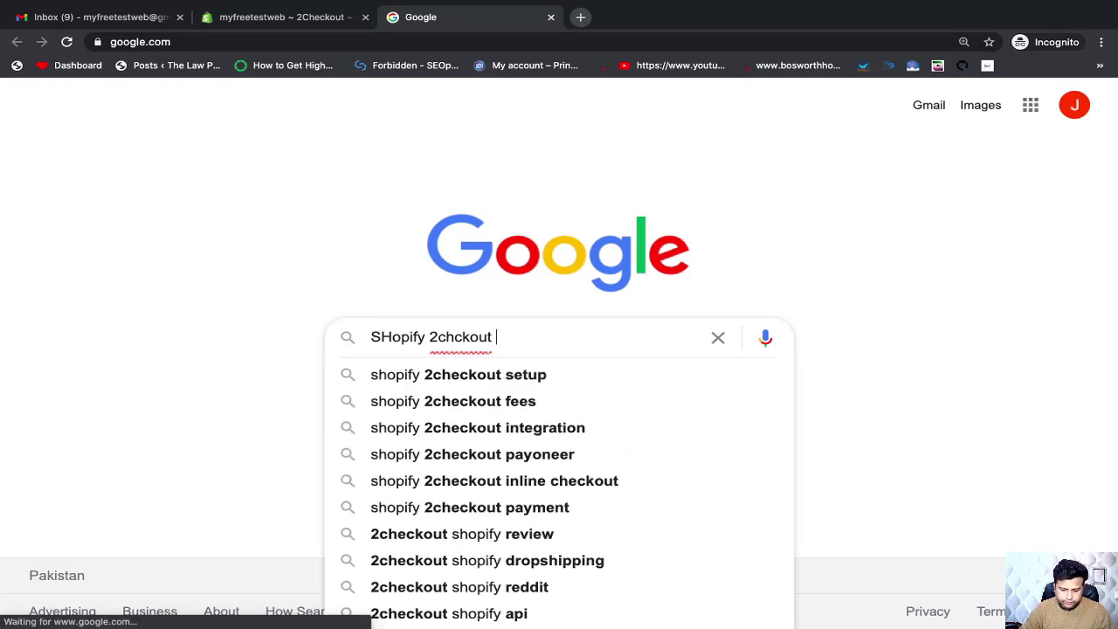
{"action": "key", "text": "Down"}
{"action": "key", "text": "Return"}
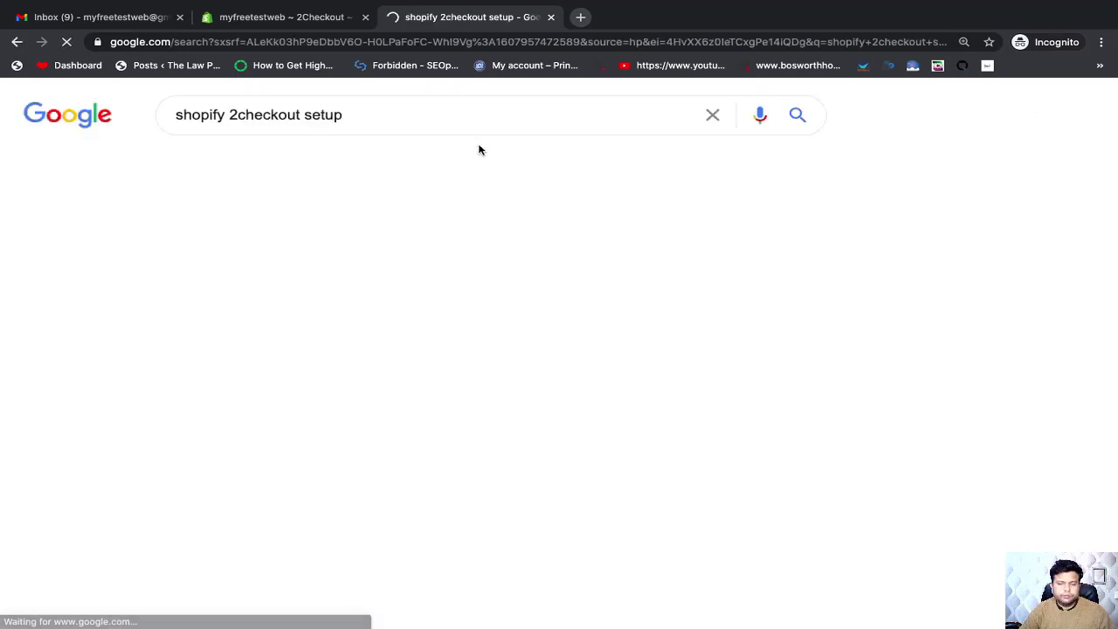
Step: Open 2Checkout's "Shopify Shopping Cart | Payment Gateway" search result in a separate tab
{"action": "scroll", "coordinate": [260, 276], "scroll_direction": "down", "scroll_amount": 3}
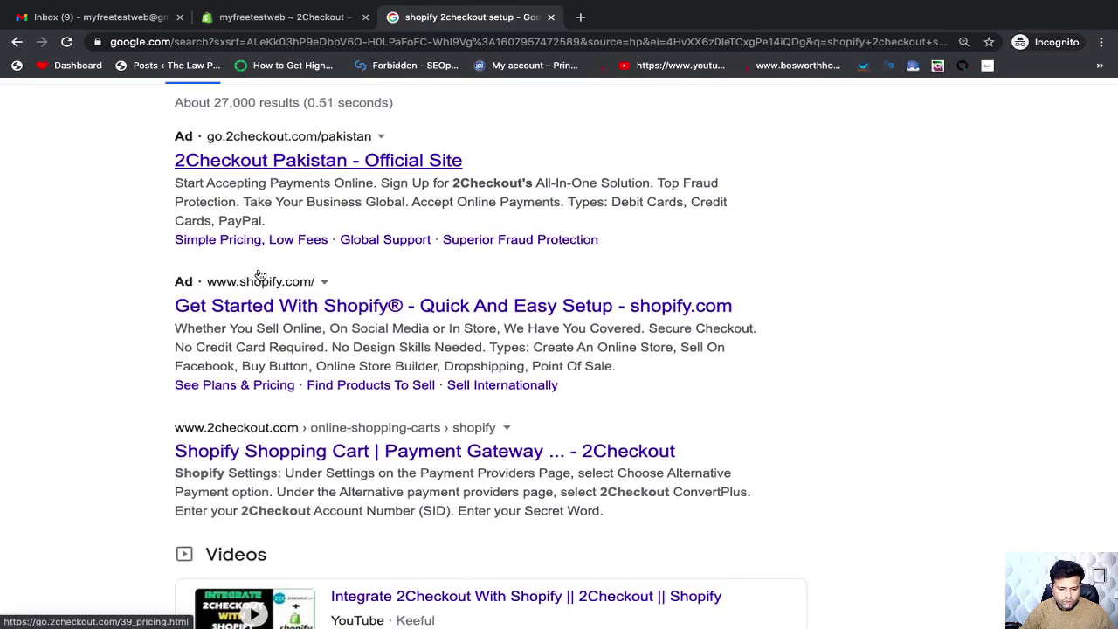
{"action": "scroll", "coordinate": [259, 276], "scroll_direction": "down", "scroll_amount": 2}
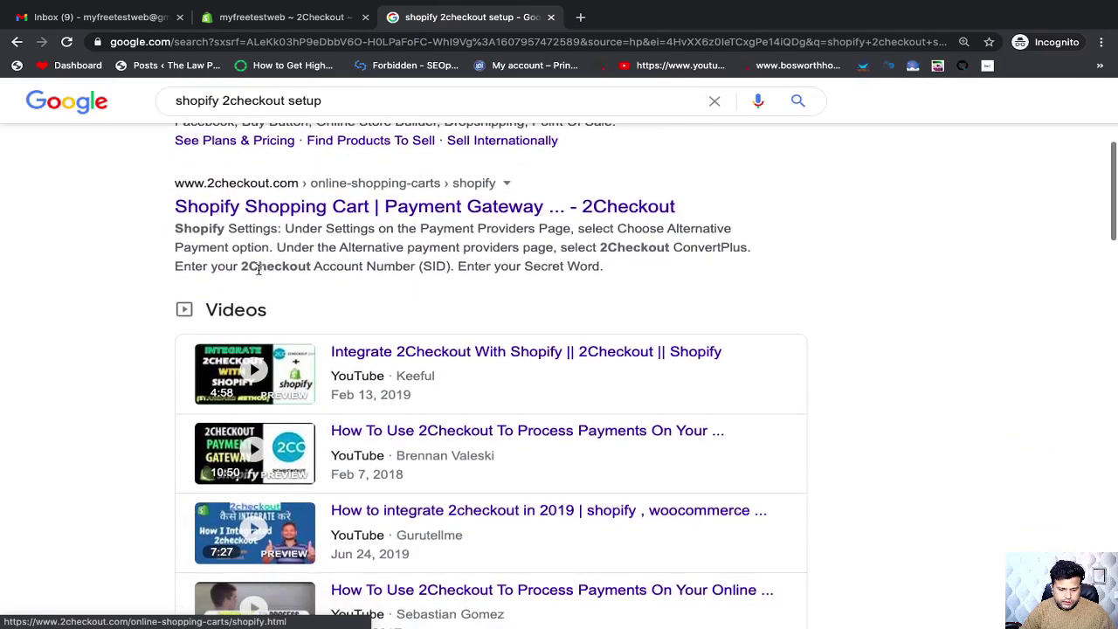
{"action": "scroll", "coordinate": [288, 201], "scroll_direction": "down", "scroll_amount": 1}
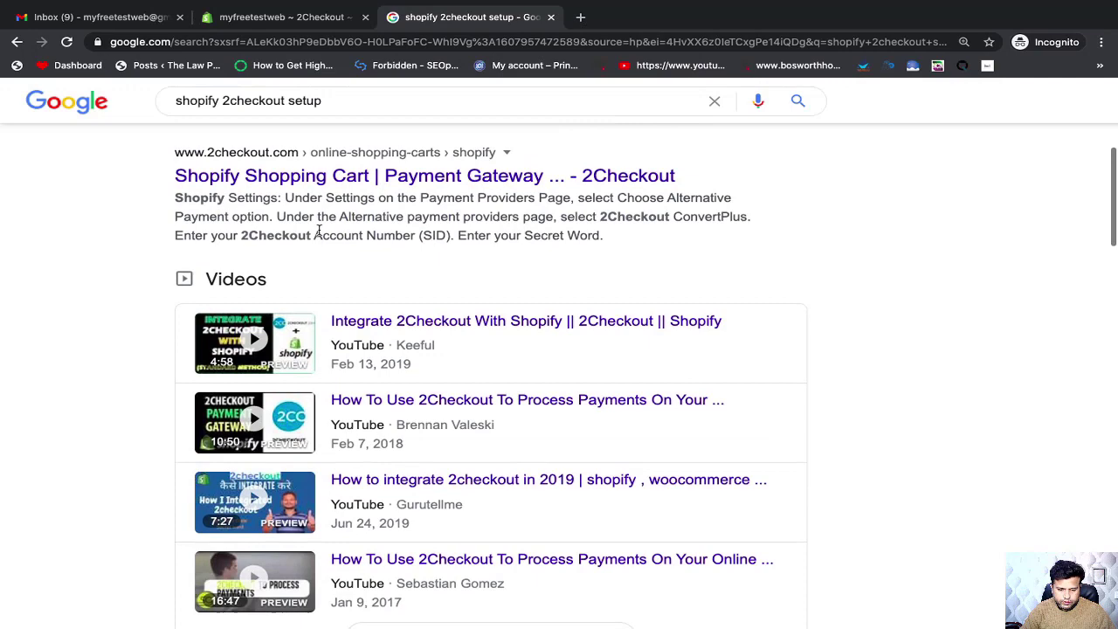
{"action": "right_click", "coordinate": [314, 180]}
{"action": "left_click", "coordinate": [336, 185]}
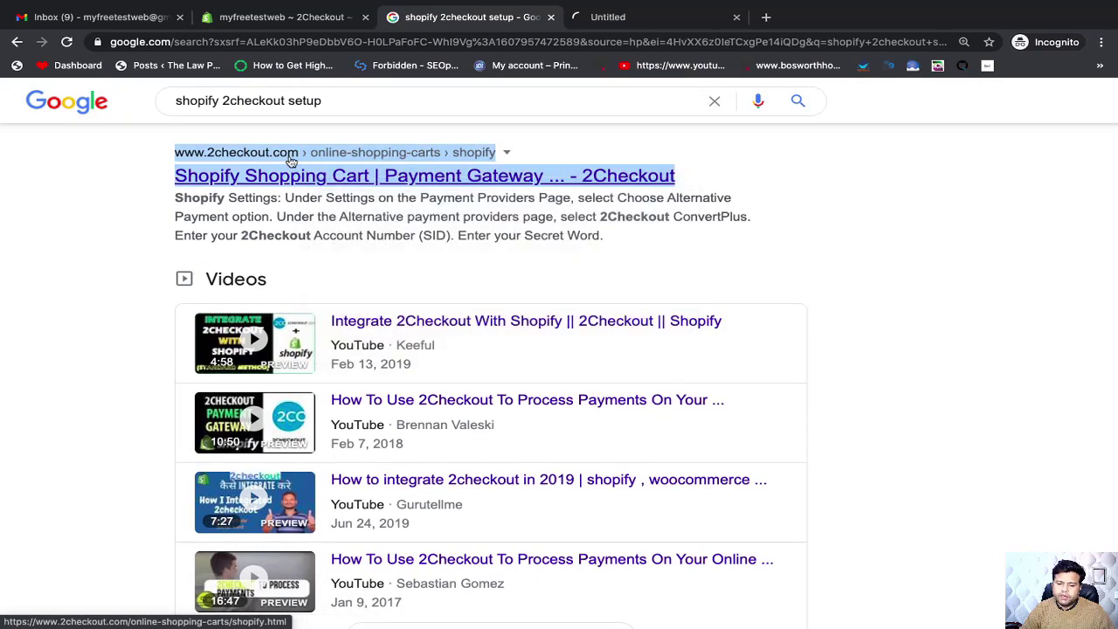
Step: Look through the video results and open the "2Checkout Pakistan - Official Site" ad in a separate tab
{"action": "scroll", "coordinate": [532, 237], "scroll_direction": "down", "scroll_amount": 1}
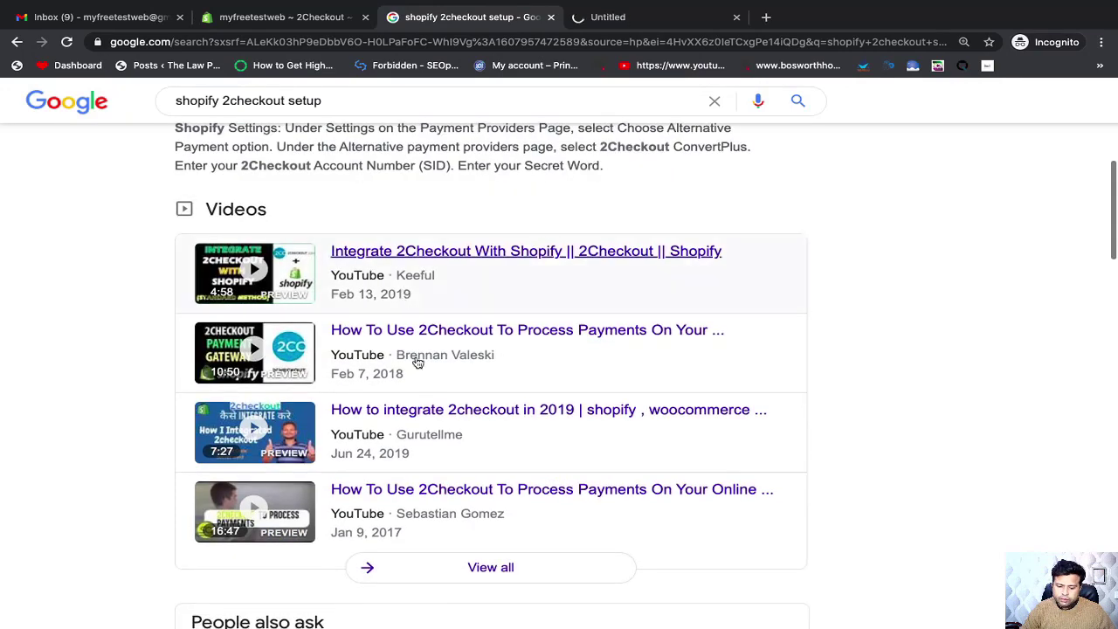
{"action": "scroll", "coordinate": [445, 441], "scroll_direction": "down", "scroll_amount": 2}
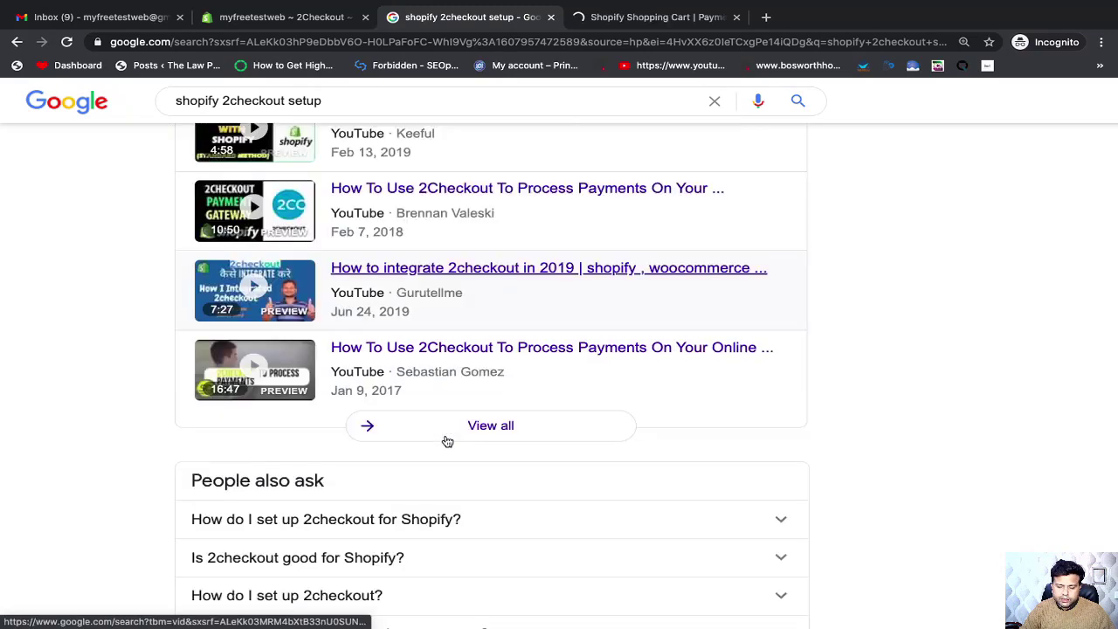
{"action": "scroll", "coordinate": [428, 402], "scroll_direction": "up", "scroll_amount": 6}
{"action": "scroll", "coordinate": [419, 363], "scroll_direction": "up", "scroll_amount": 2}
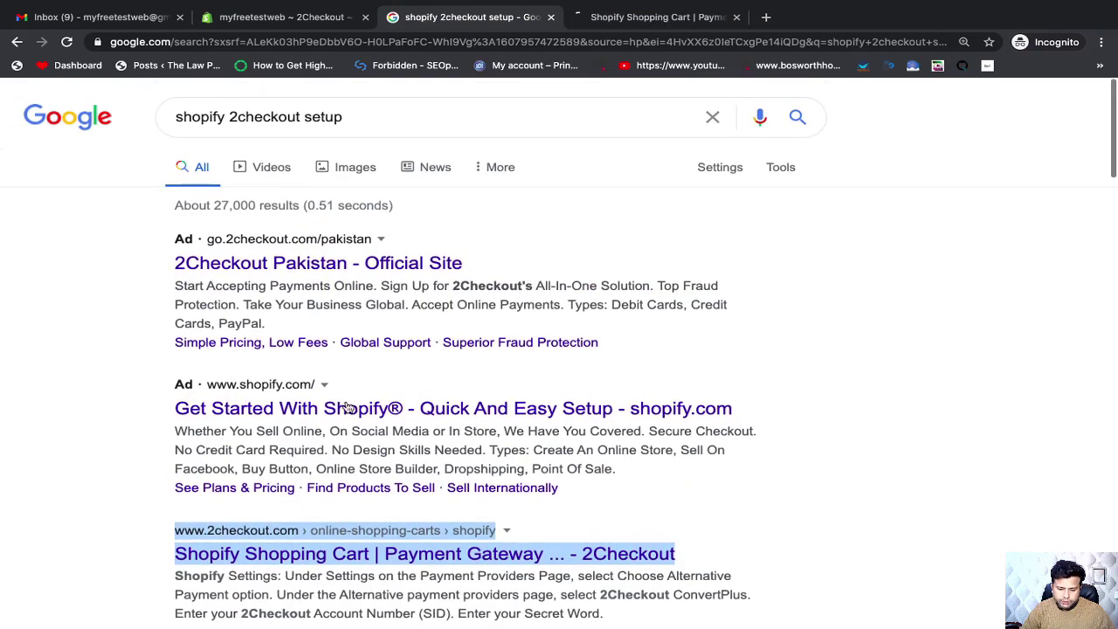
{"action": "scroll", "coordinate": [329, 405], "scroll_direction": "down", "scroll_amount": 1}
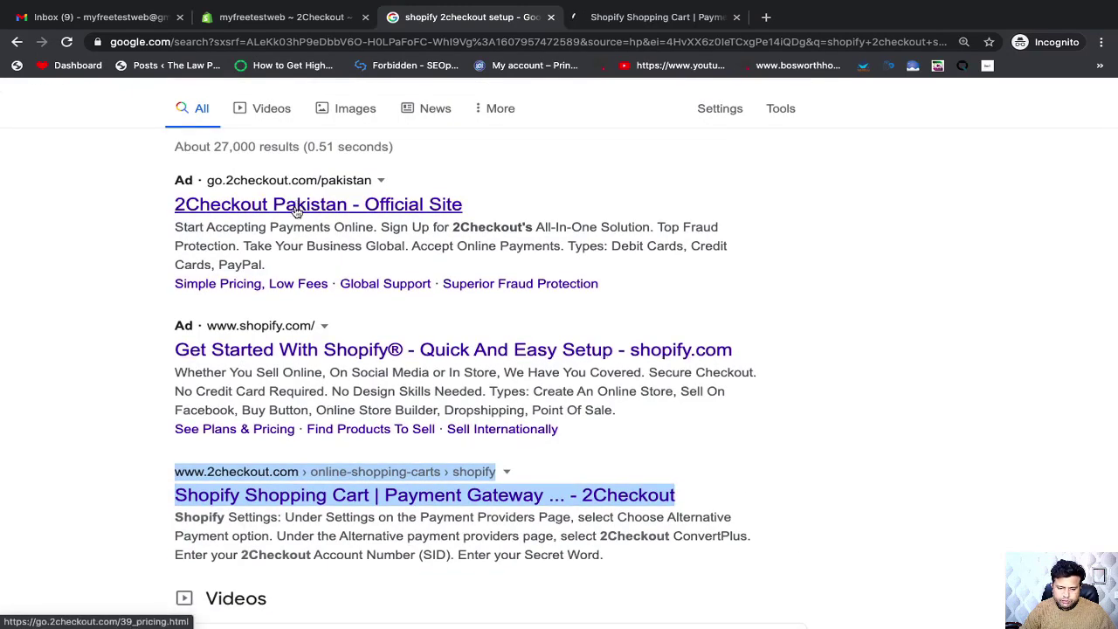
{"action": "right_click", "coordinate": [306, 208]}
{"action": "left_click", "coordinate": [316, 209]}
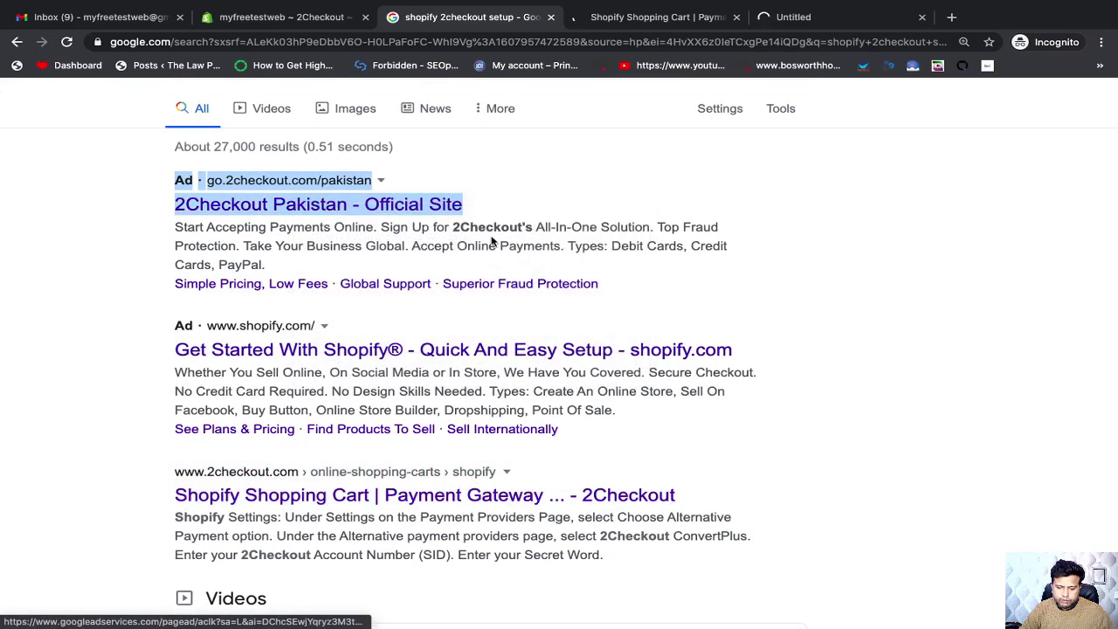
Step: Switch to 2Checkout's Shopify integration guide and read its Shopify Settings and 2Checkout Settings instructions
{"action": "left_click", "coordinate": [609, 16]}
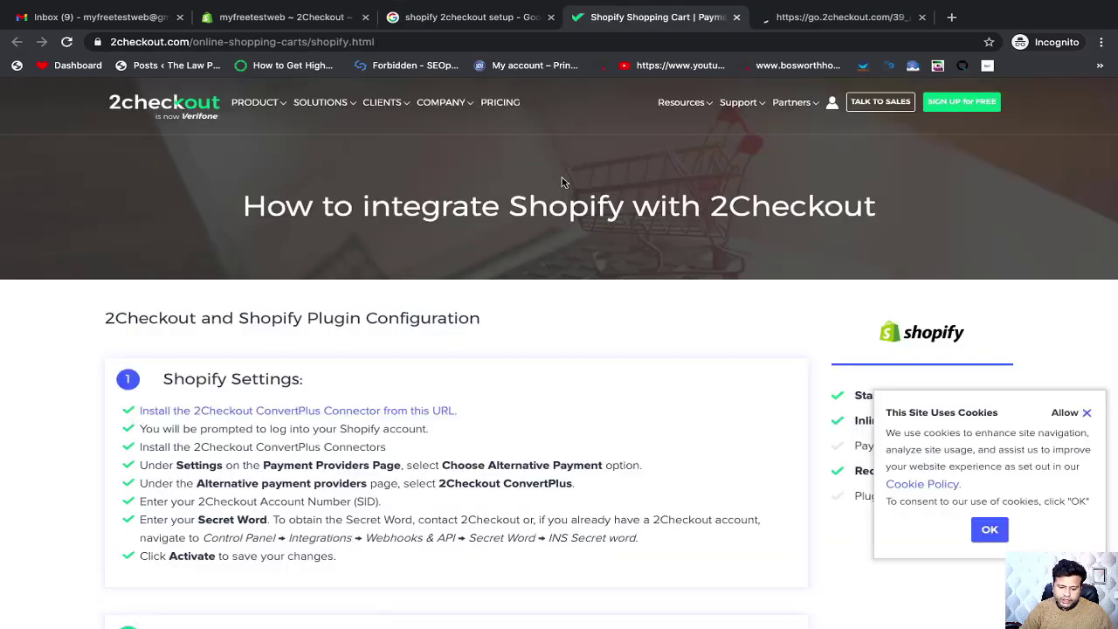
{"action": "scroll", "coordinate": [563, 183], "scroll_direction": "down", "scroll_amount": 2}
{"action": "scroll", "coordinate": [563, 182], "scroll_direction": "down", "scroll_amount": 1}
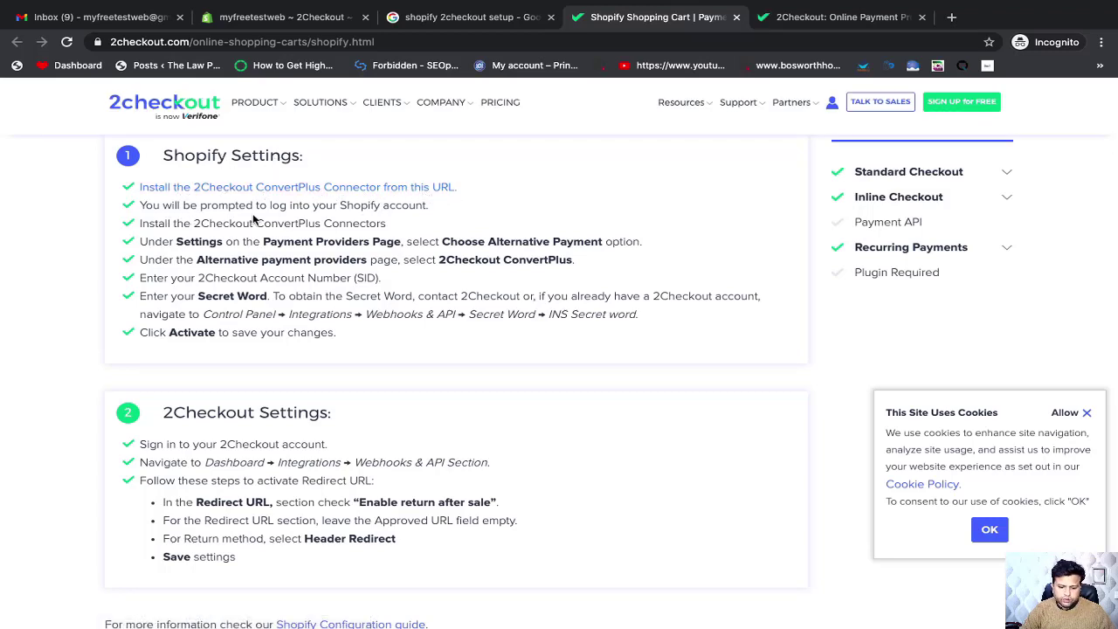
{"action": "scroll", "coordinate": [369, 234], "scroll_direction": "down", "scroll_amount": 2}
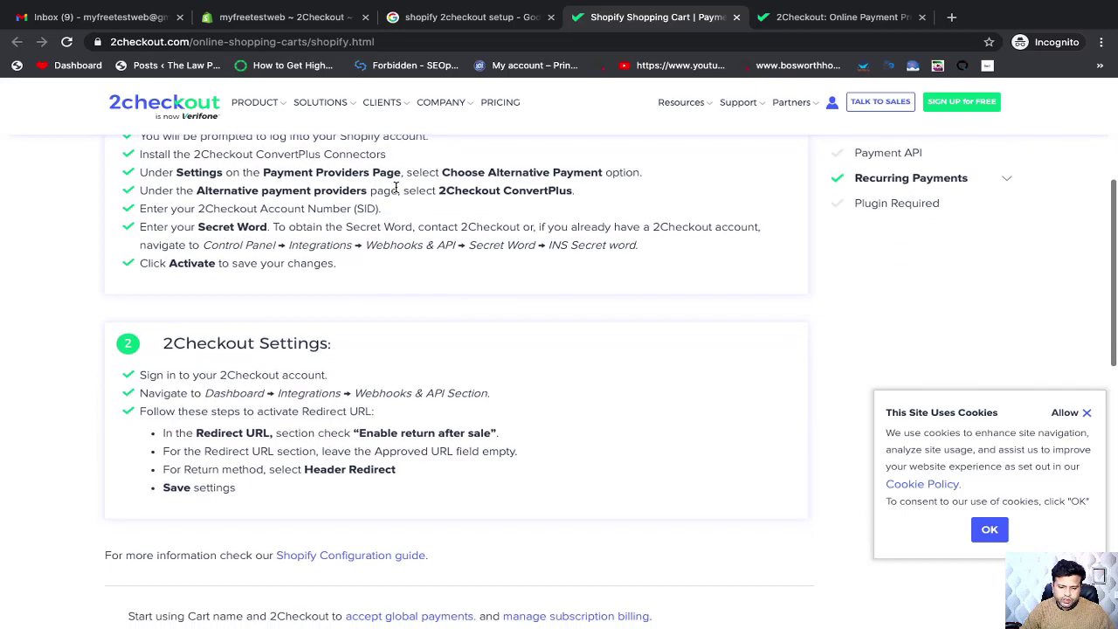
{"action": "scroll", "coordinate": [345, 277], "scroll_direction": "down", "scroll_amount": 2}
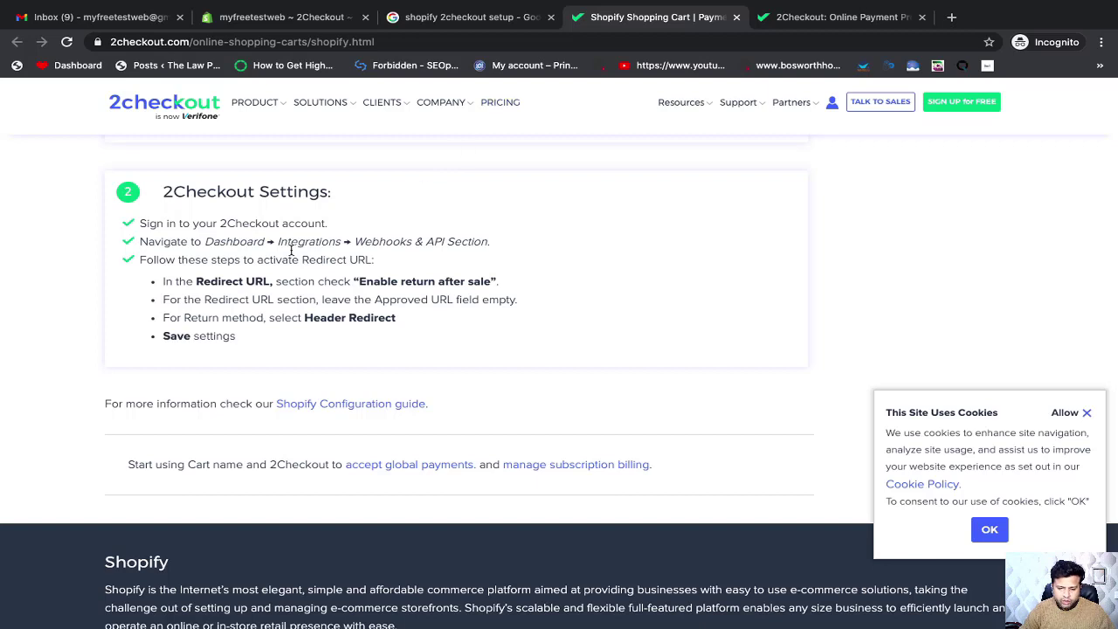
Step: Highlight the Dashboard, Integrations, Webhooks & API Section path in the guide's 2Checkout Settings, including its individual parts
{"action": "left_click_drag", "start_coordinate": [140, 238], "coordinate": [487, 231]}
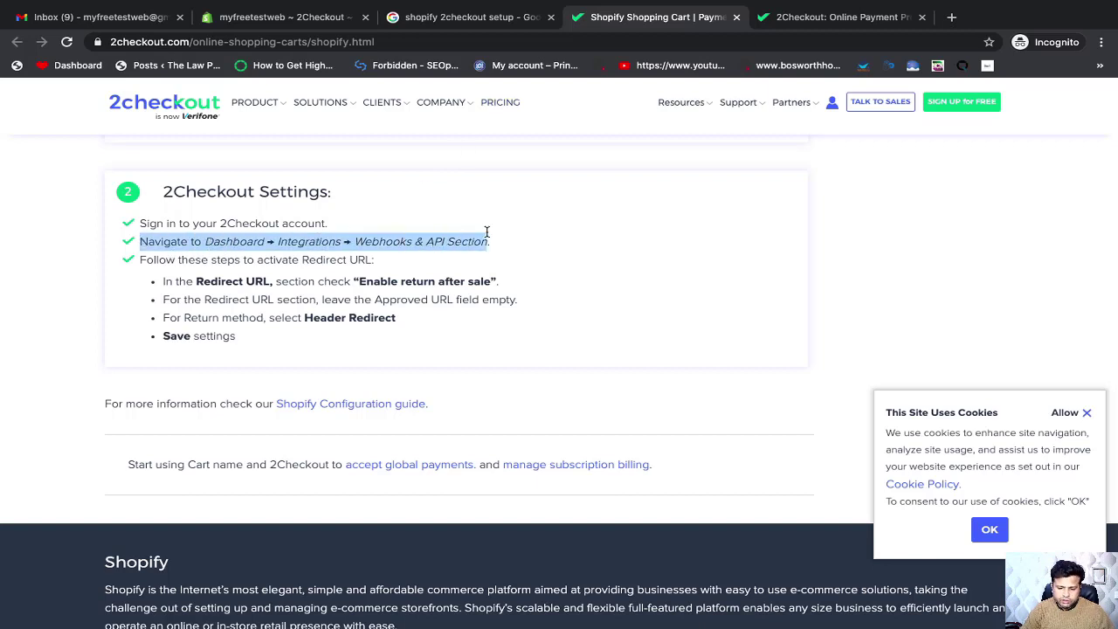
{"action": "left_click", "coordinate": [194, 255]}
{"action": "double_click", "coordinate": [325, 242]}
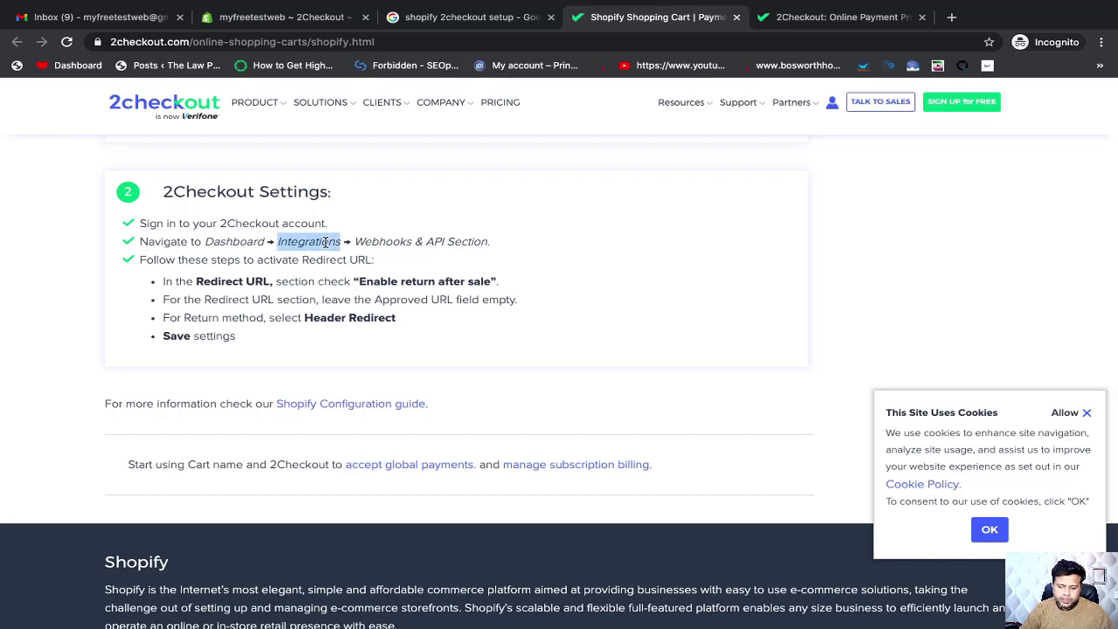
{"action": "double_click", "coordinate": [391, 242]}
{"action": "double_click", "coordinate": [434, 242]}
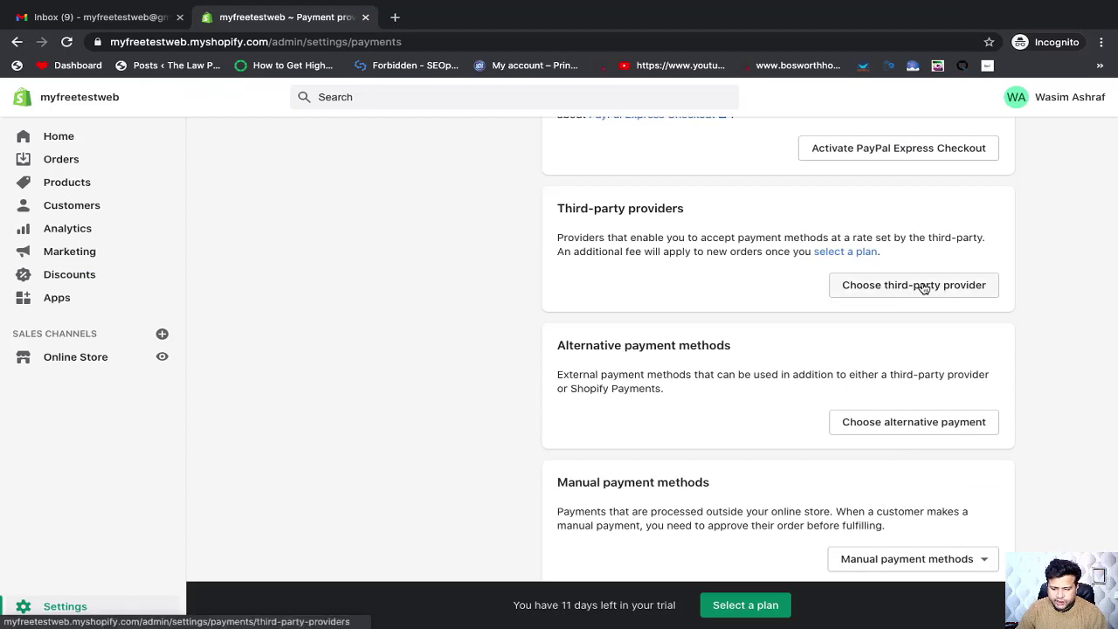
Step: Open the third-party payment providers list and check every provider's availability in the store's country, from Bogus Gateway to WorldPay (Offsite)
{"action": "left_click", "coordinate": [916, 292]}
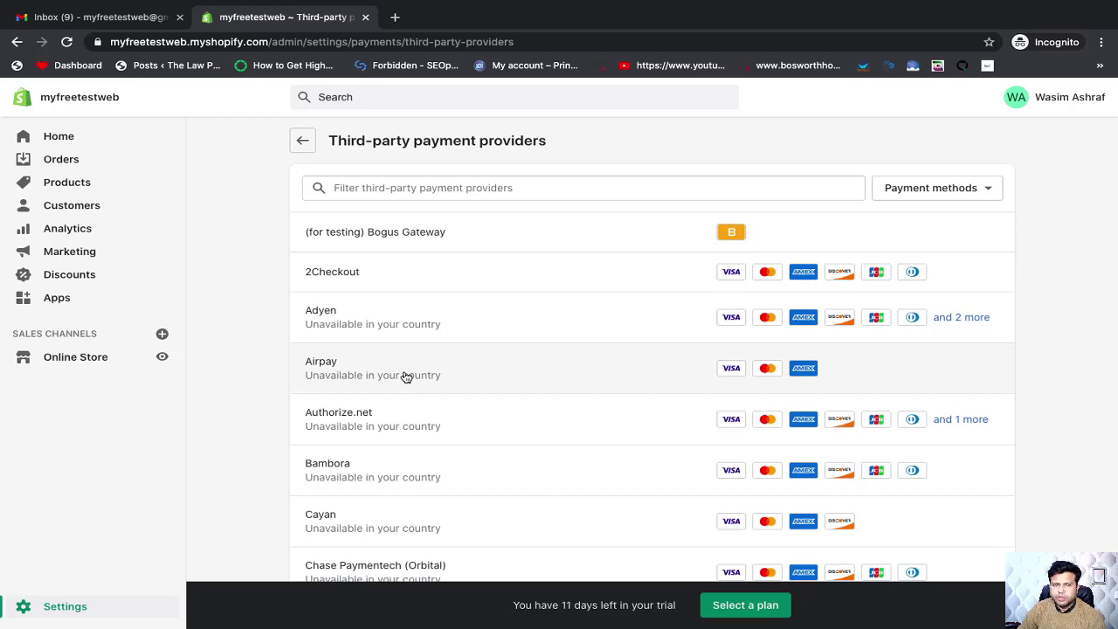
{"action": "scroll", "coordinate": [512, 393], "scroll_direction": "down", "scroll_amount": 1}
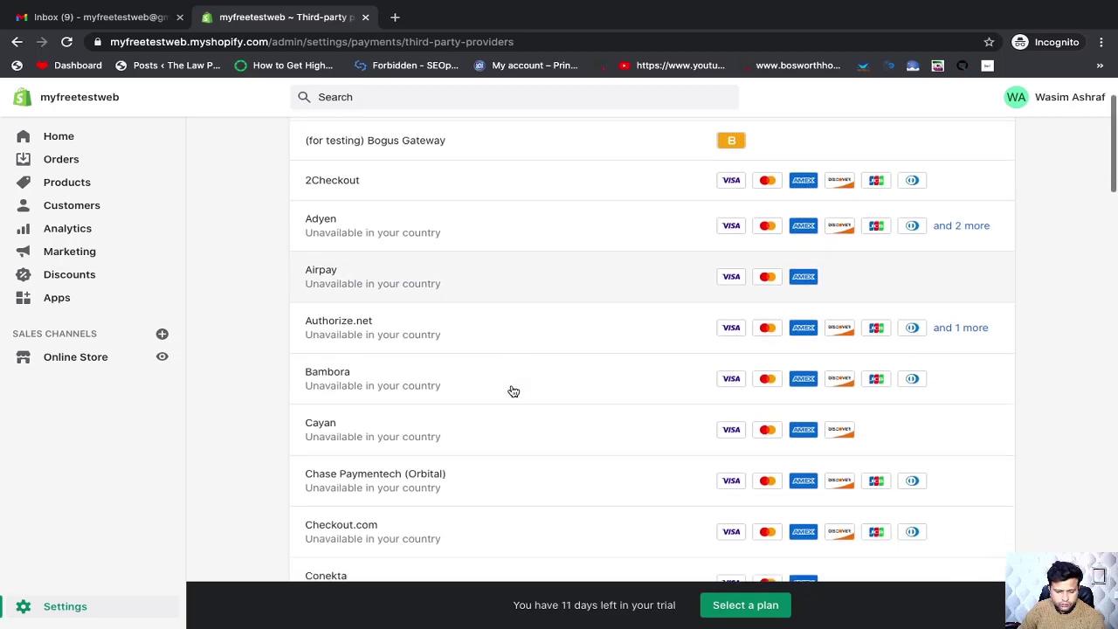
{"action": "scroll", "coordinate": [395, 304], "scroll_direction": "up", "scroll_amount": 1}
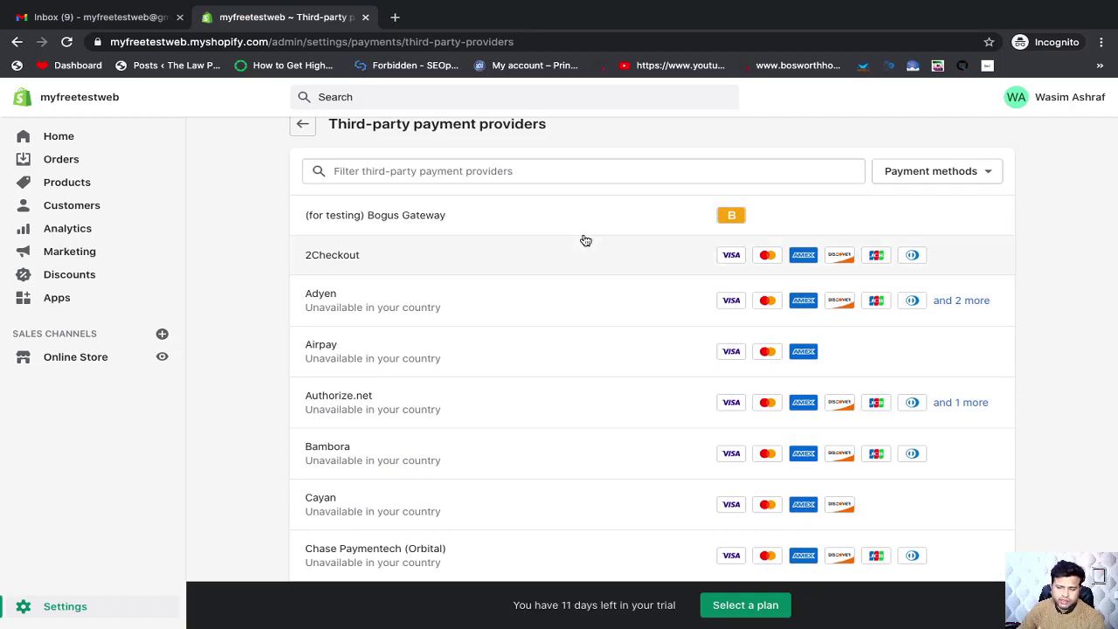
{"action": "scroll", "coordinate": [585, 240], "scroll_direction": "down", "scroll_amount": 1}
{"action": "scroll", "coordinate": [586, 240], "scroll_direction": "up", "scroll_amount": 1}
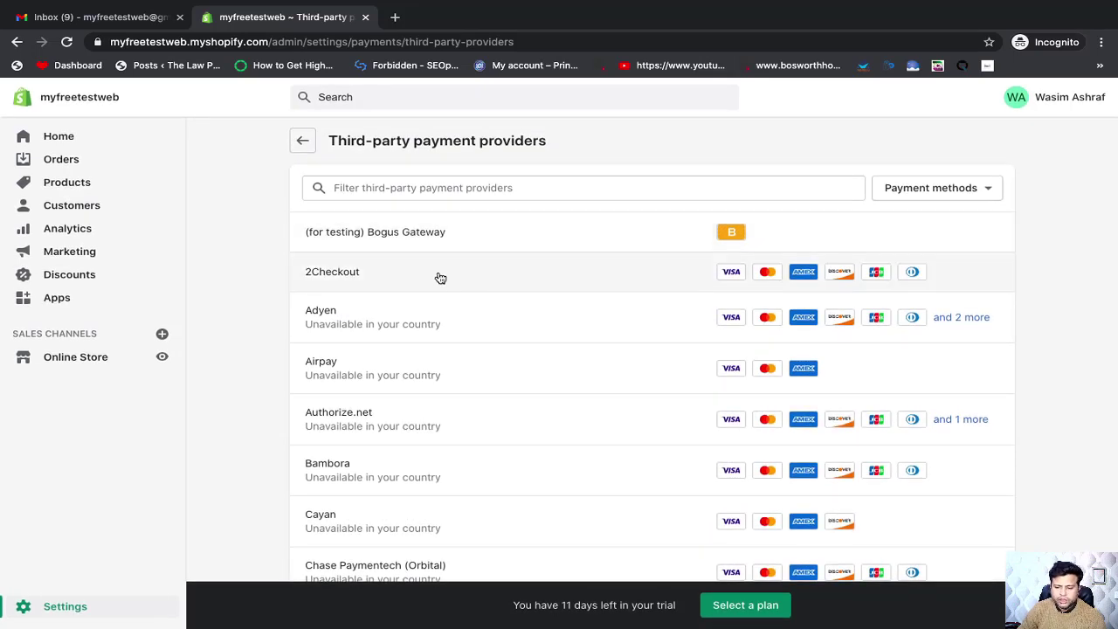
{"action": "scroll", "coordinate": [446, 284], "scroll_direction": "down", "scroll_amount": 5}
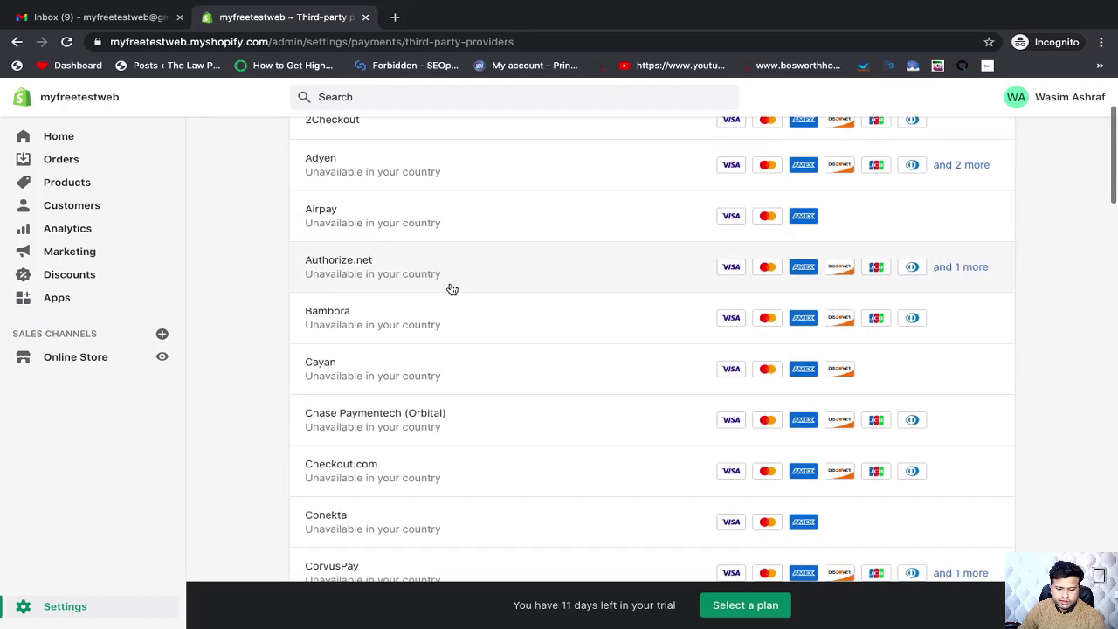
{"action": "scroll", "coordinate": [452, 290], "scroll_direction": "down", "scroll_amount": 6}
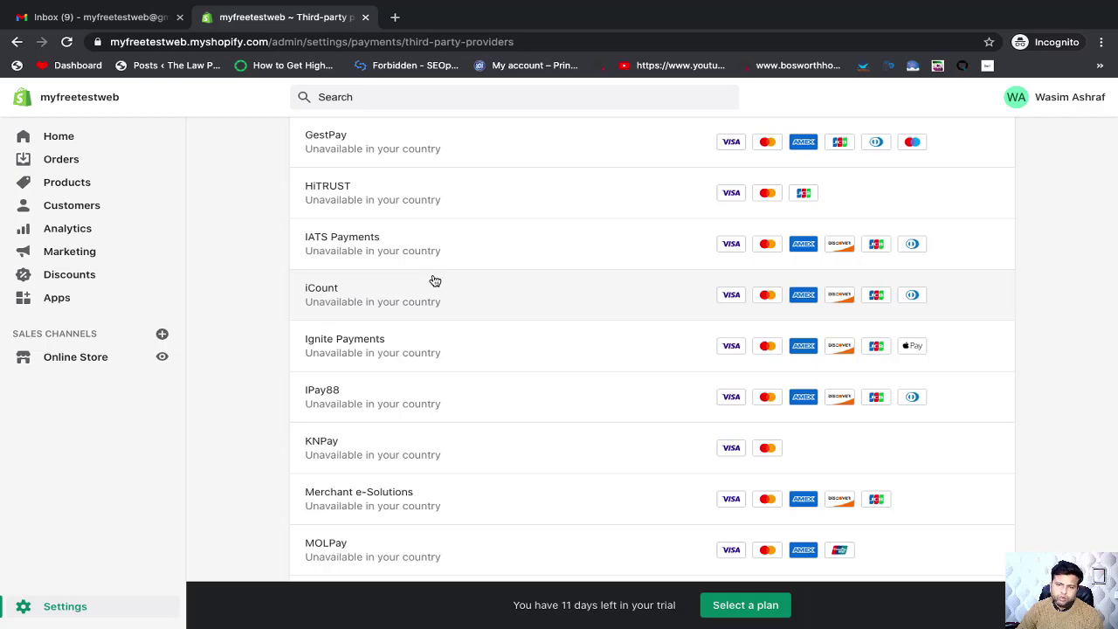
{"action": "scroll", "coordinate": [457, 297], "scroll_direction": "down", "scroll_amount": 8}
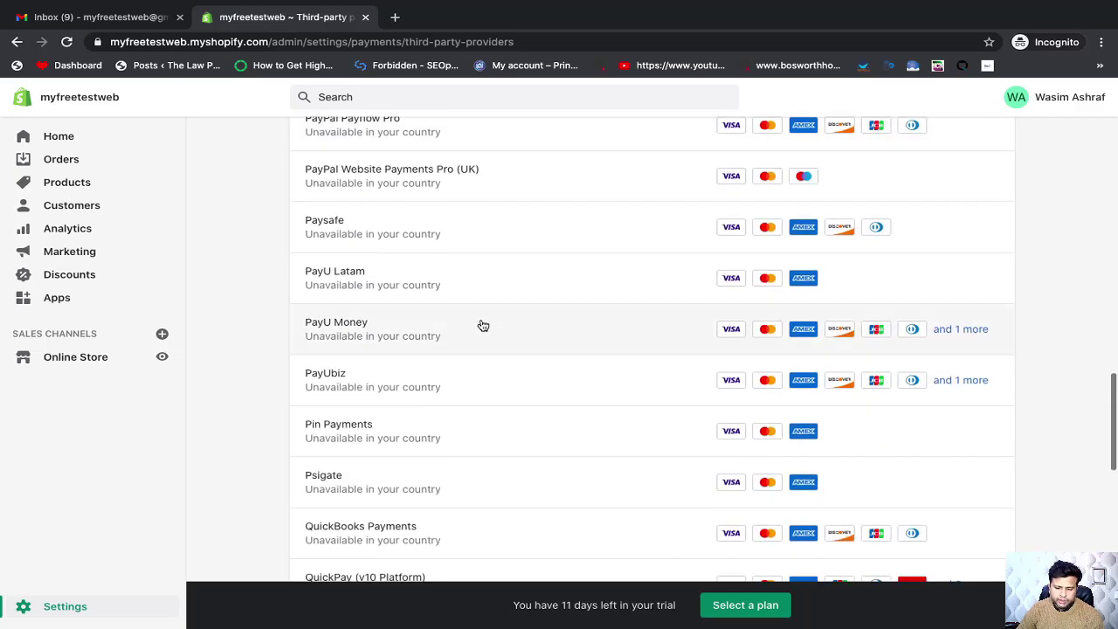
{"action": "scroll", "coordinate": [483, 325], "scroll_direction": "down", "scroll_amount": 10}
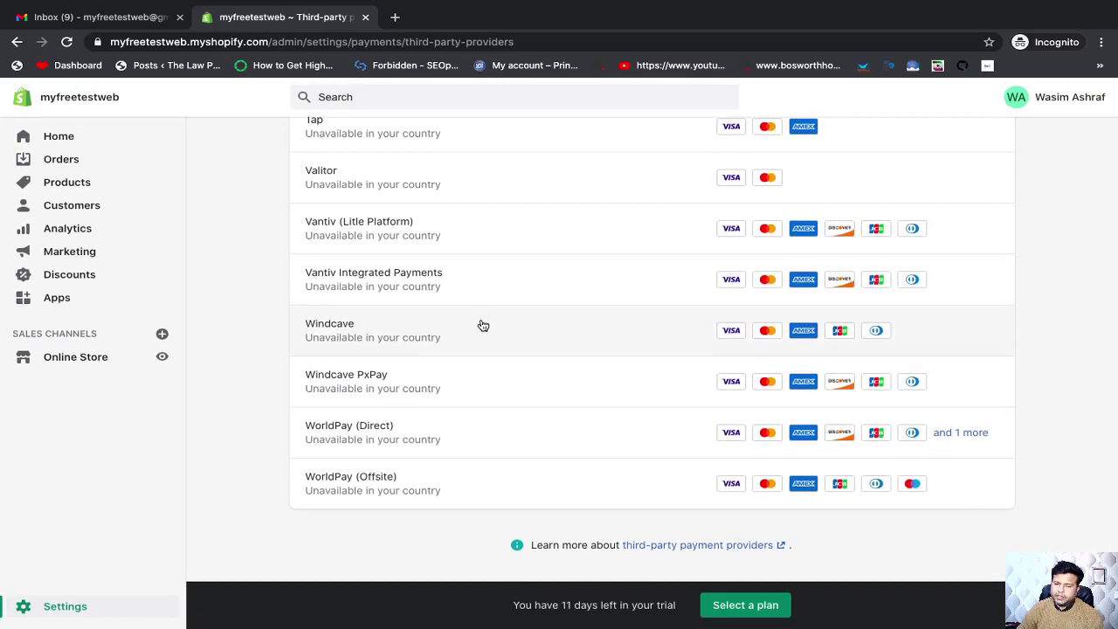
{"action": "scroll", "coordinate": [483, 326], "scroll_direction": "up", "scroll_amount": 20}
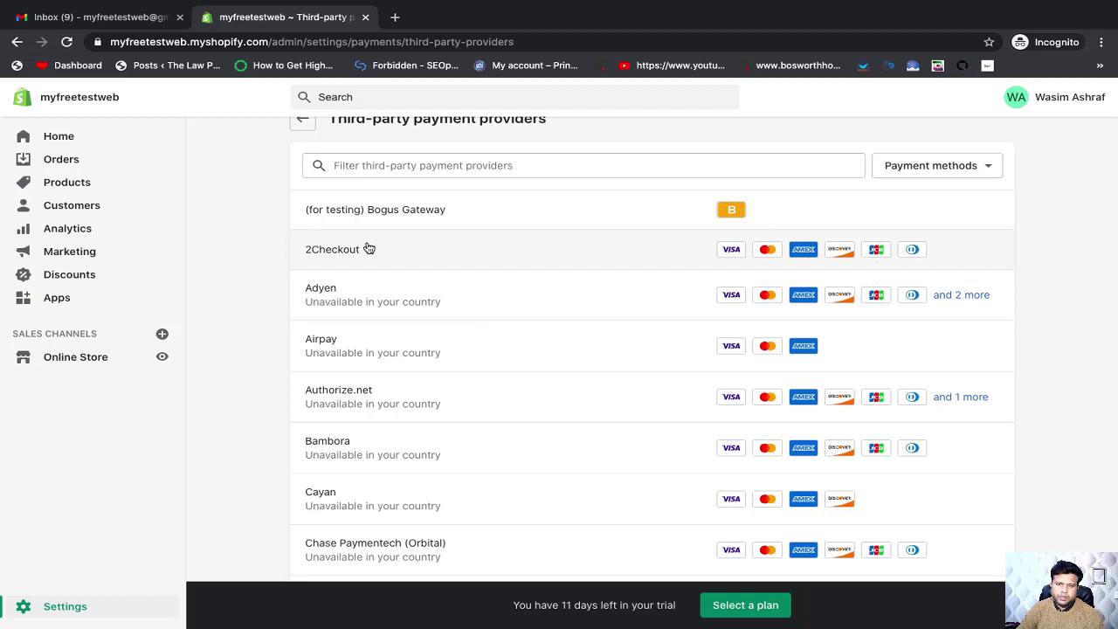
Step: Open the 2Checkout provider page and compare its ten setup instructions with the Merchant code and Secret Word fields
{"action": "left_click", "coordinate": [397, 256]}
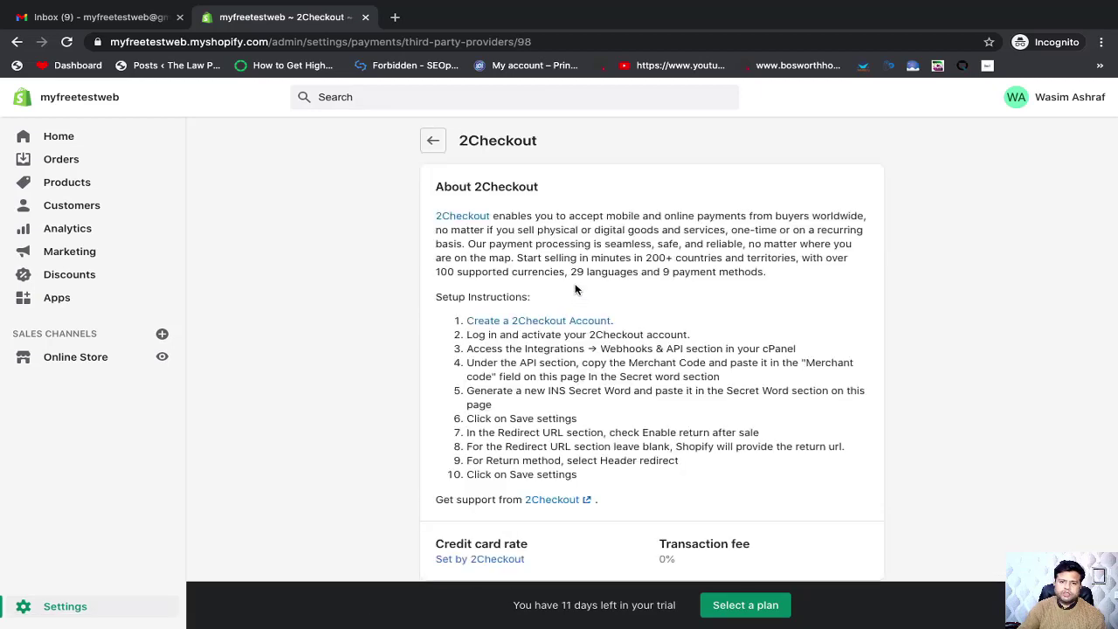
{"action": "scroll", "coordinate": [639, 305], "scroll_direction": "down", "scroll_amount": 2}
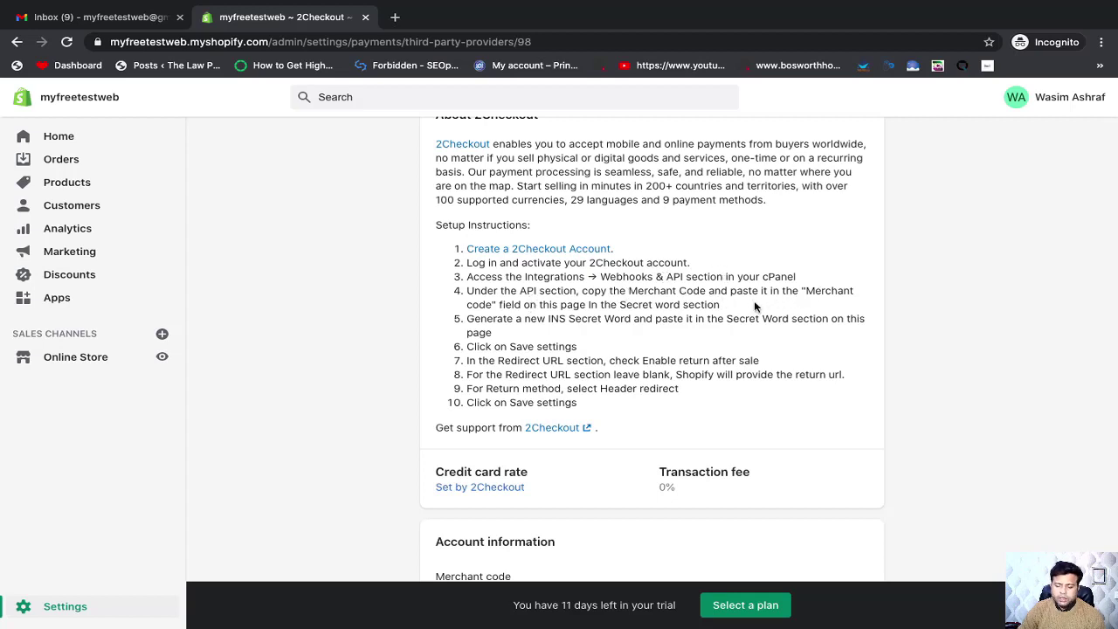
{"action": "scroll", "coordinate": [817, 304], "scroll_direction": "down", "scroll_amount": 3}
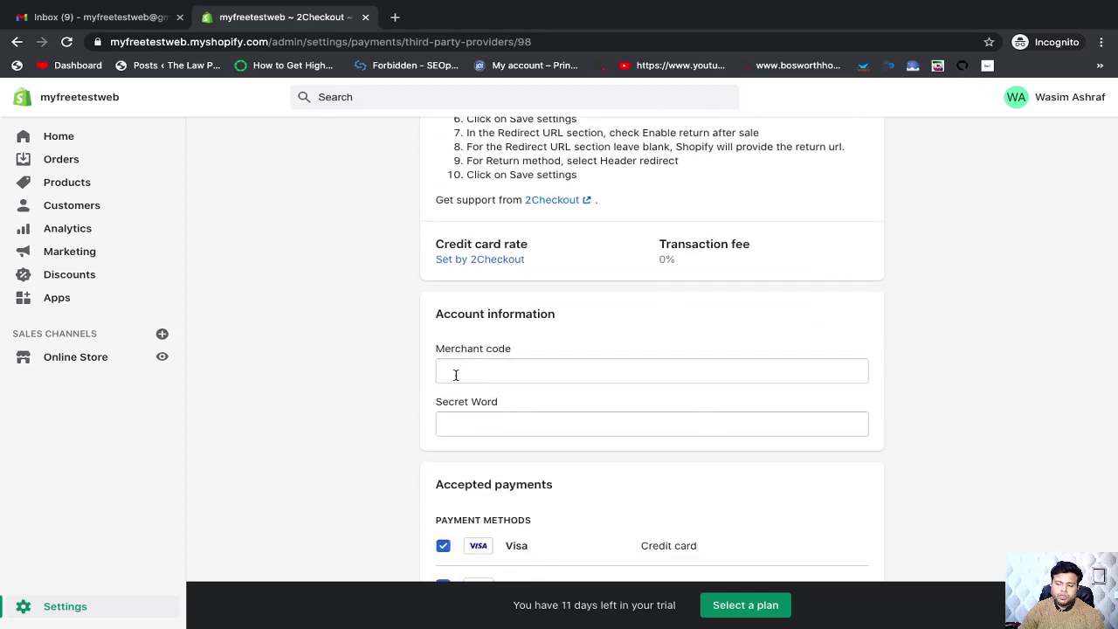
{"action": "scroll", "coordinate": [749, 300], "scroll_direction": "up", "scroll_amount": 3}
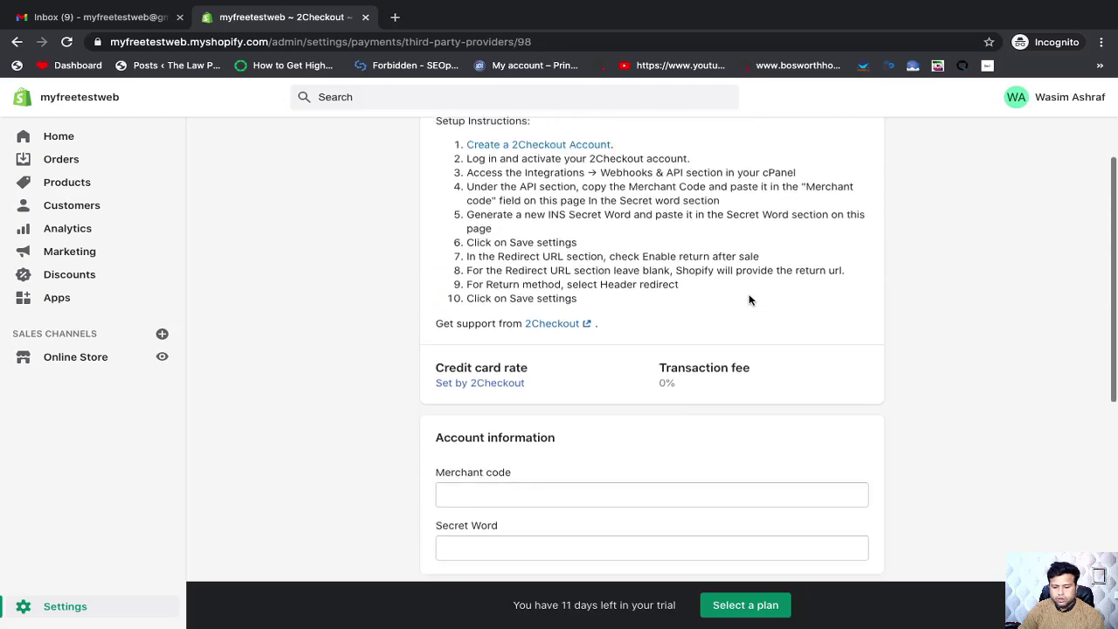
{"action": "scroll", "coordinate": [749, 300], "scroll_direction": "down", "scroll_amount": 4}
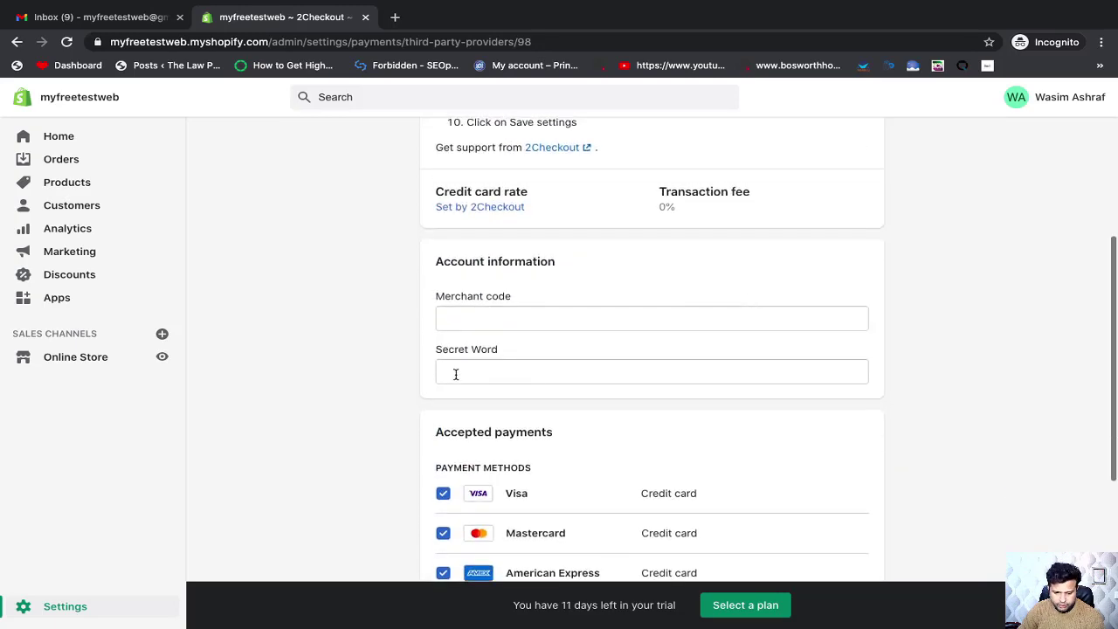
{"action": "scroll", "coordinate": [714, 344], "scroll_direction": "up", "scroll_amount": 4}
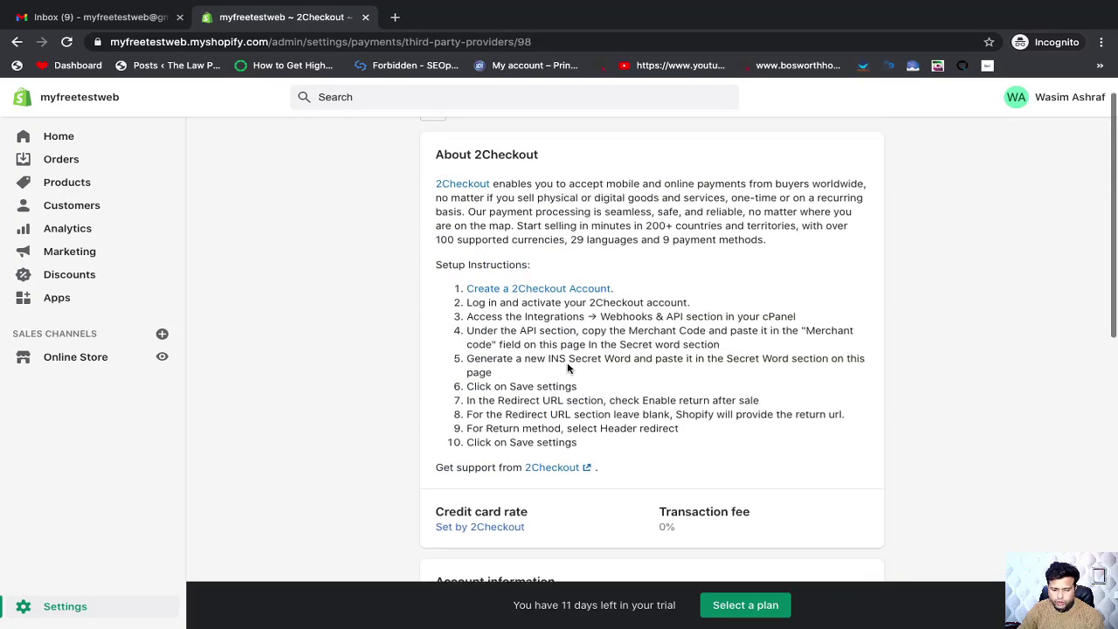
{"action": "scroll", "coordinate": [602, 368], "scroll_direction": "down", "scroll_amount": 1}
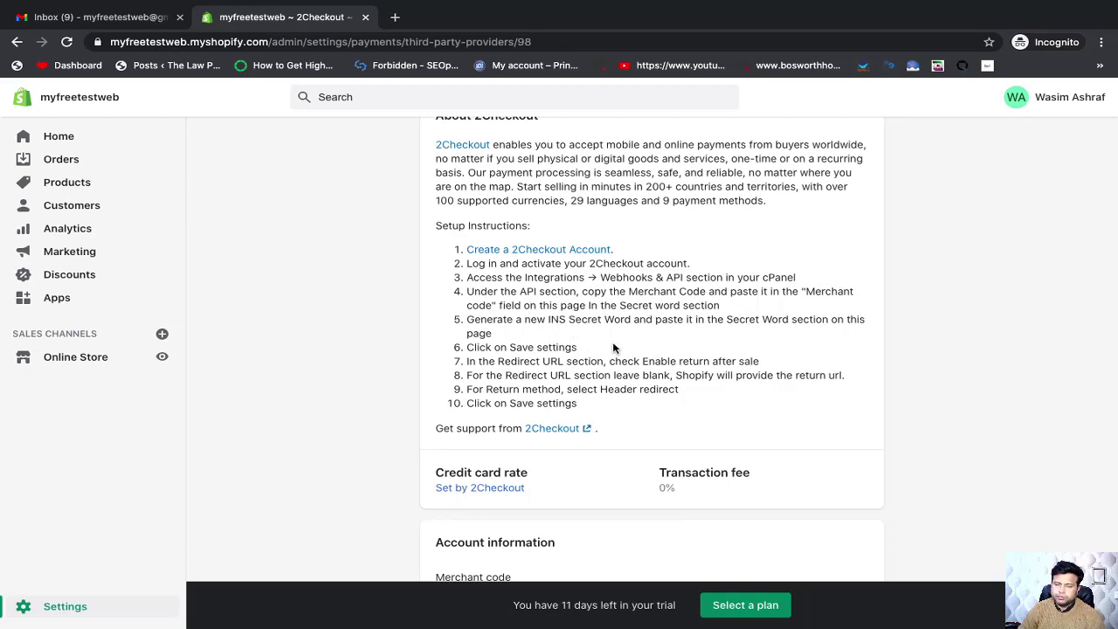
{"action": "scroll", "coordinate": [592, 319], "scroll_direction": "down", "scroll_amount": 2}
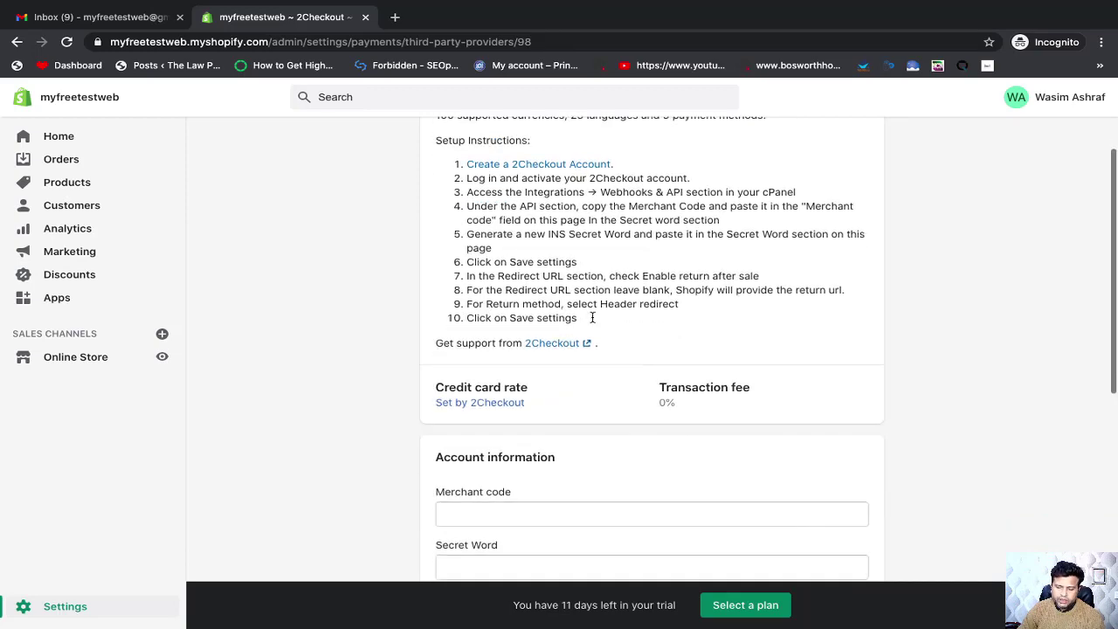
{"action": "scroll", "coordinate": [724, 395], "scroll_direction": "up", "scroll_amount": 2}
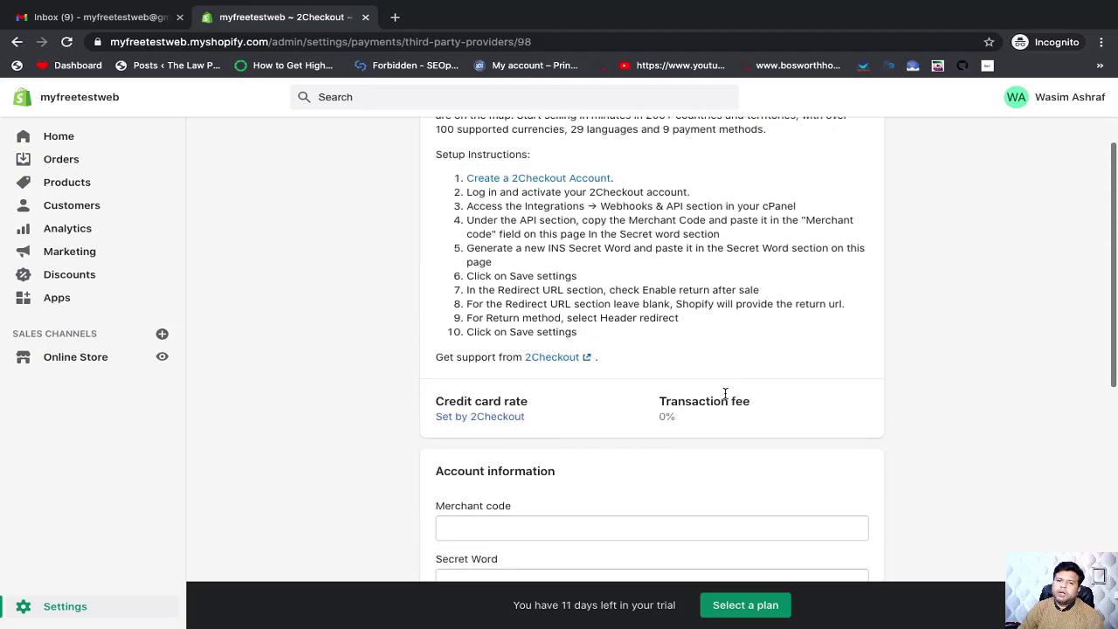
{"action": "scroll", "coordinate": [724, 395], "scroll_direction": "down", "scroll_amount": 1}
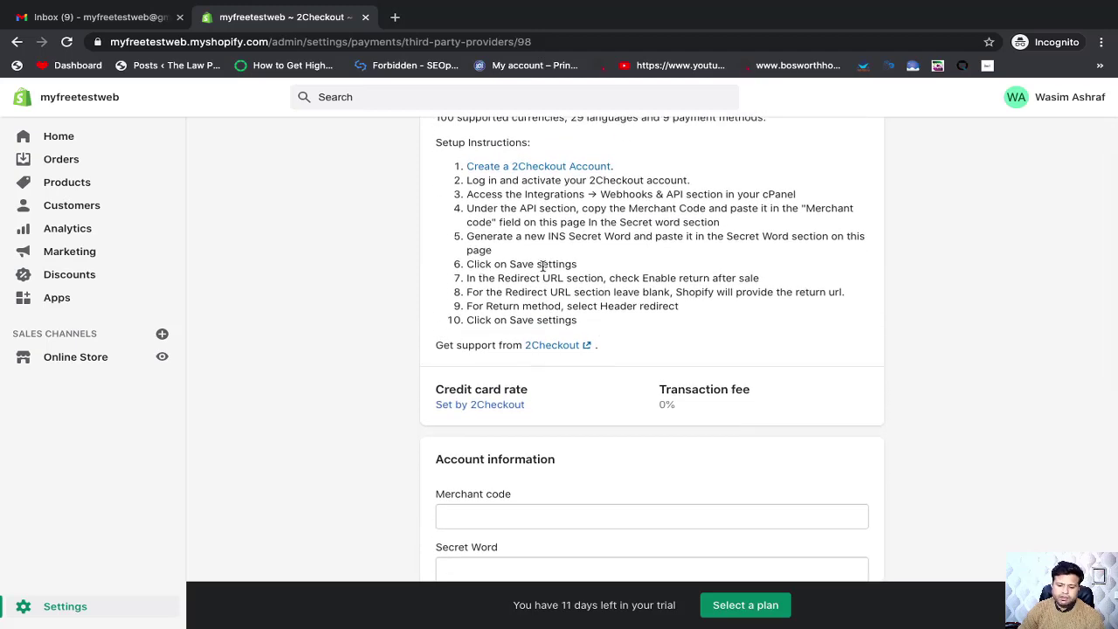